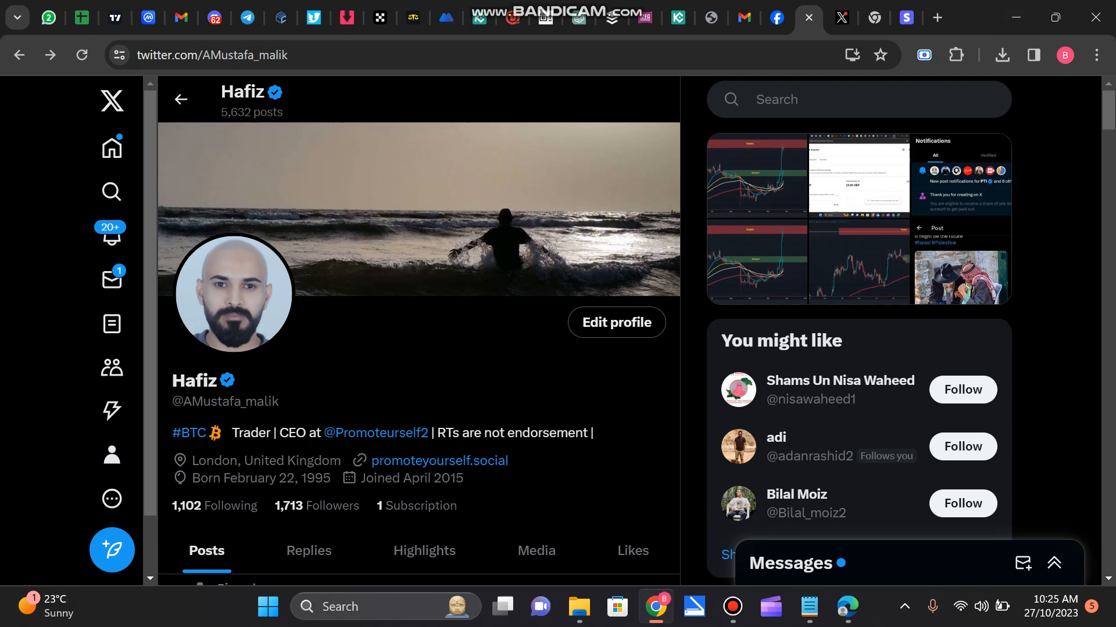
# Scroll through the current page, then switch to the already open Stripe sign-in tab
pyautogui.scroll(-2, 523, 557)
pyautogui.scroll(-3, 634, 290)
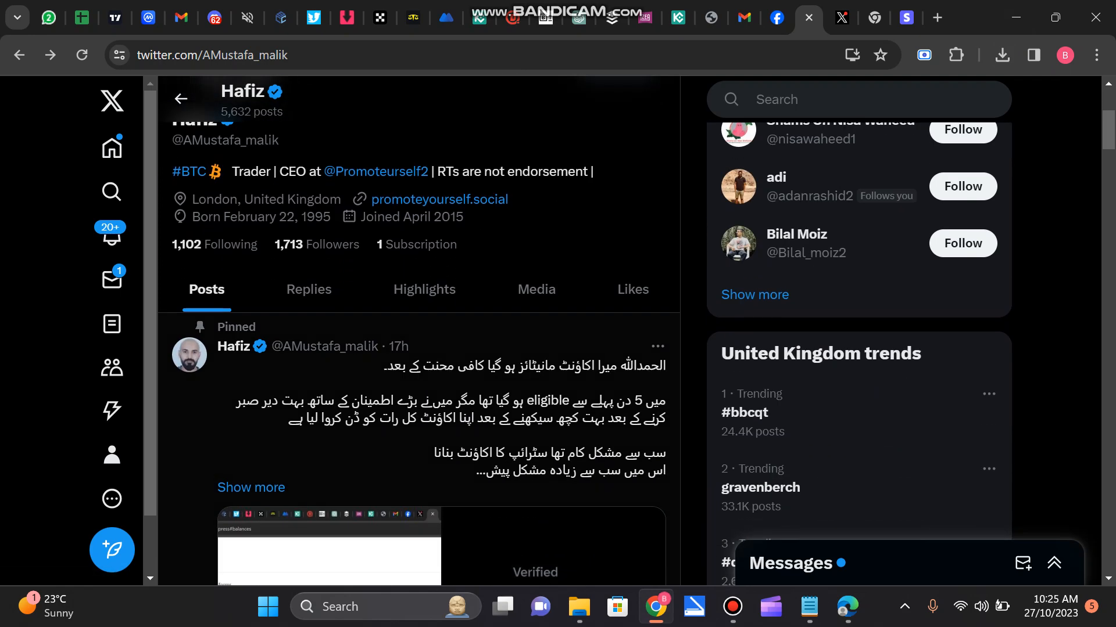
pyautogui.scroll(-4, 634, 291)
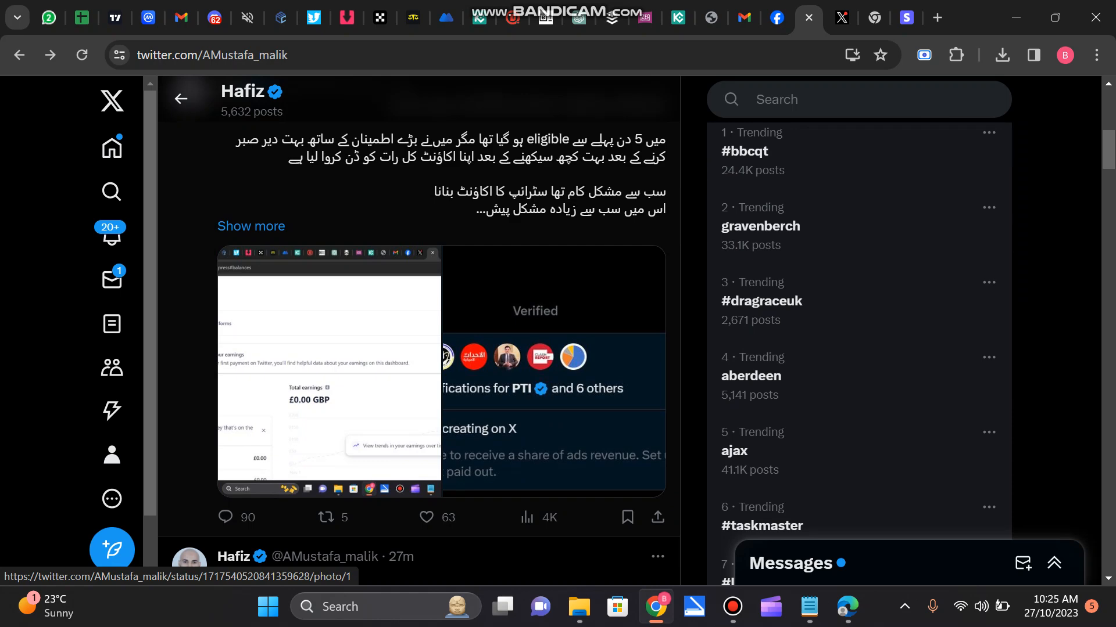
pyautogui.scroll(3, 329, 372)
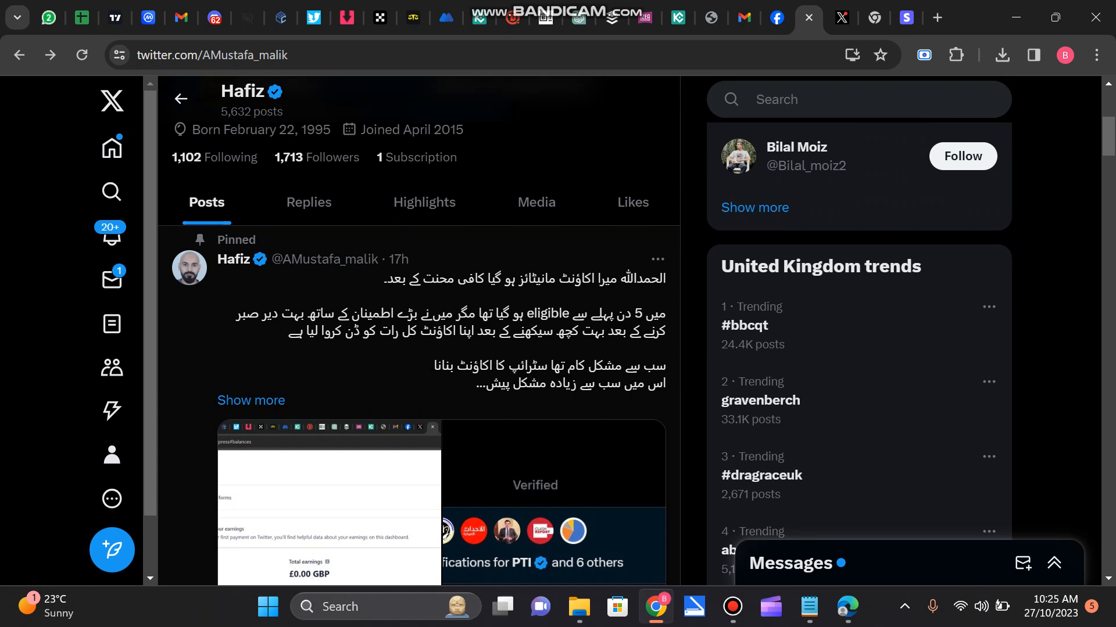
pyautogui.scroll(3, 329, 372)
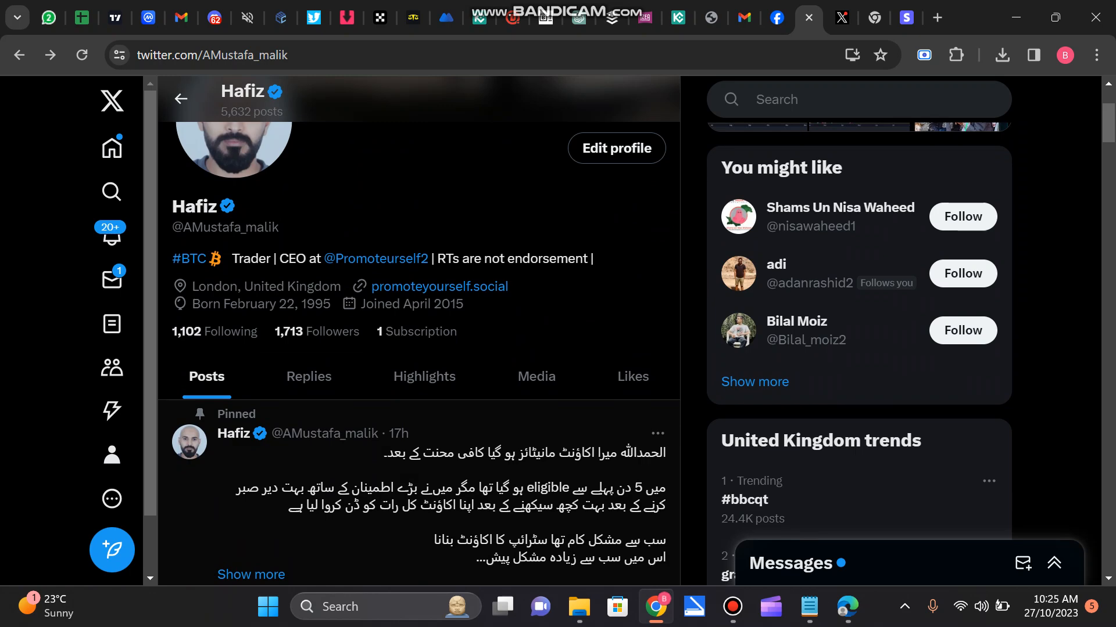
pyautogui.scroll(-5, 330, 372)
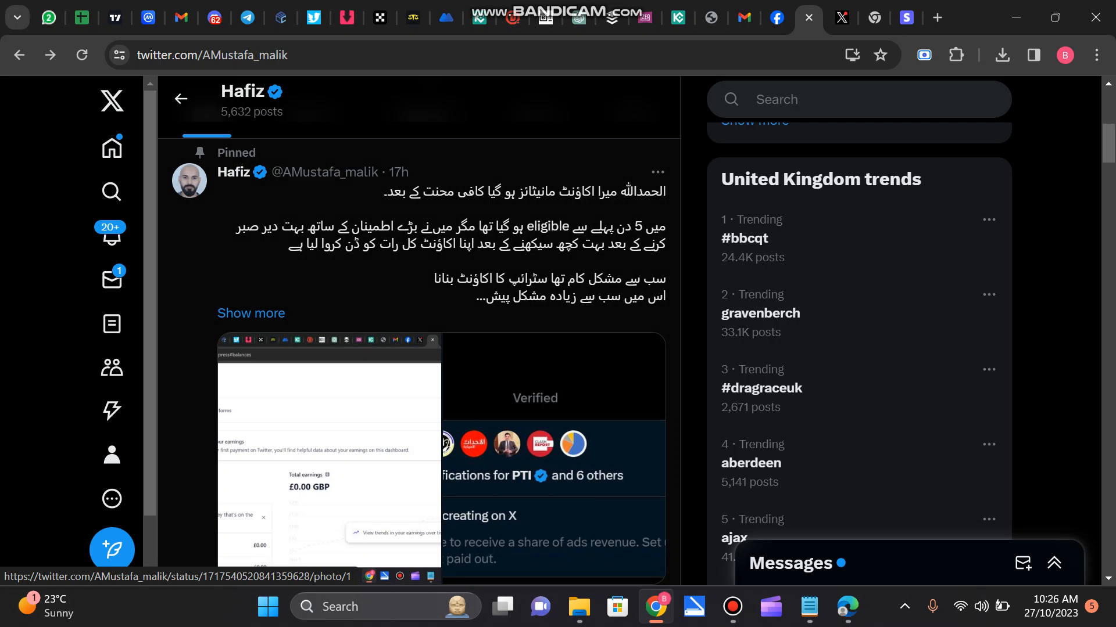
pyautogui.click(906, 17)
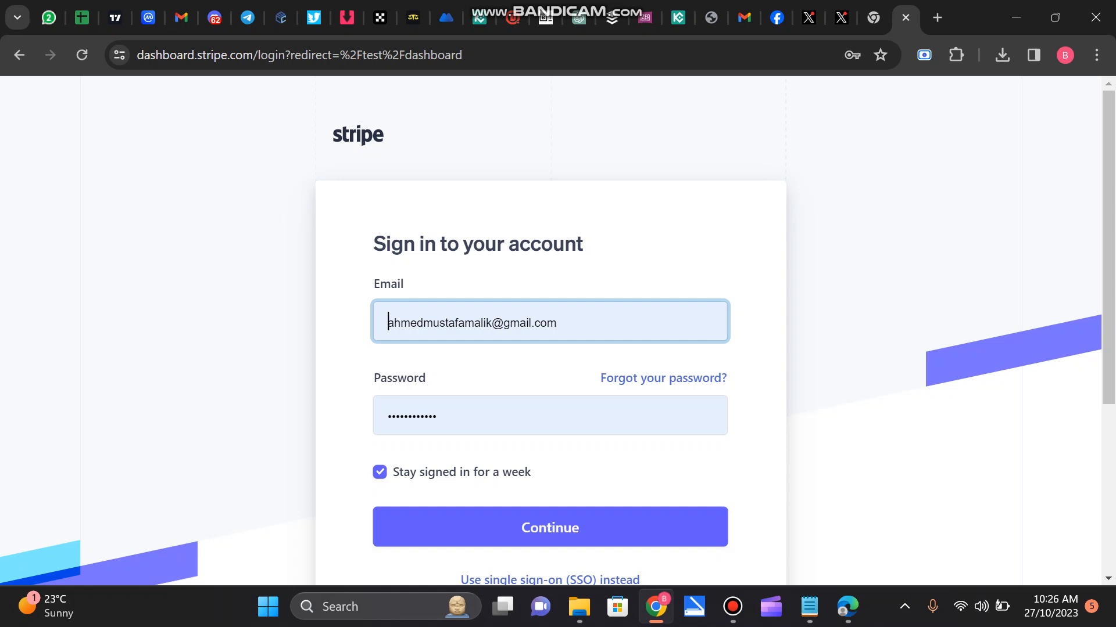
pyautogui.scroll(-4, 550, 325)
# Search Google for 'stripe sign up' in a new tab and open Stripe's sign-up result
pyautogui.click(938, 17)
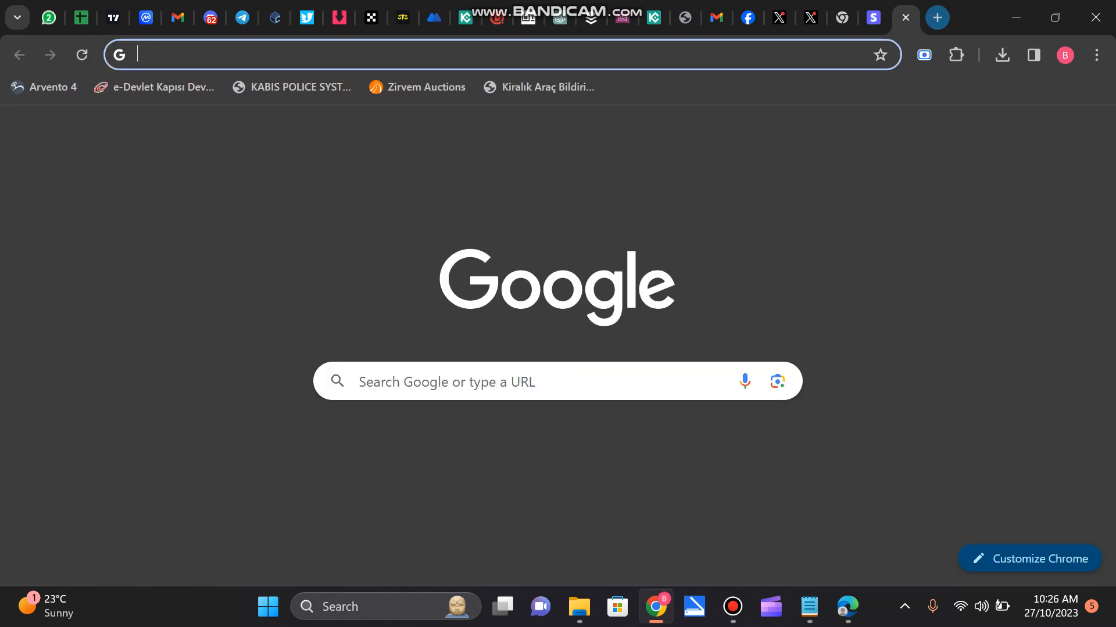
pyautogui.write('sti')
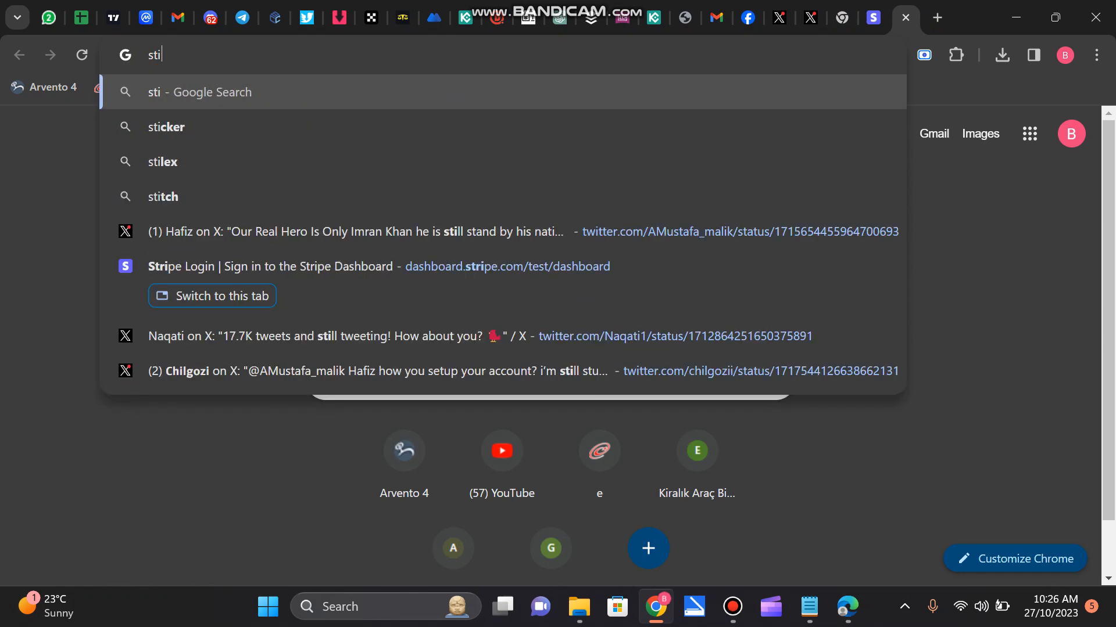
pyautogui.press('BackSpace')
pyautogui.write('r')
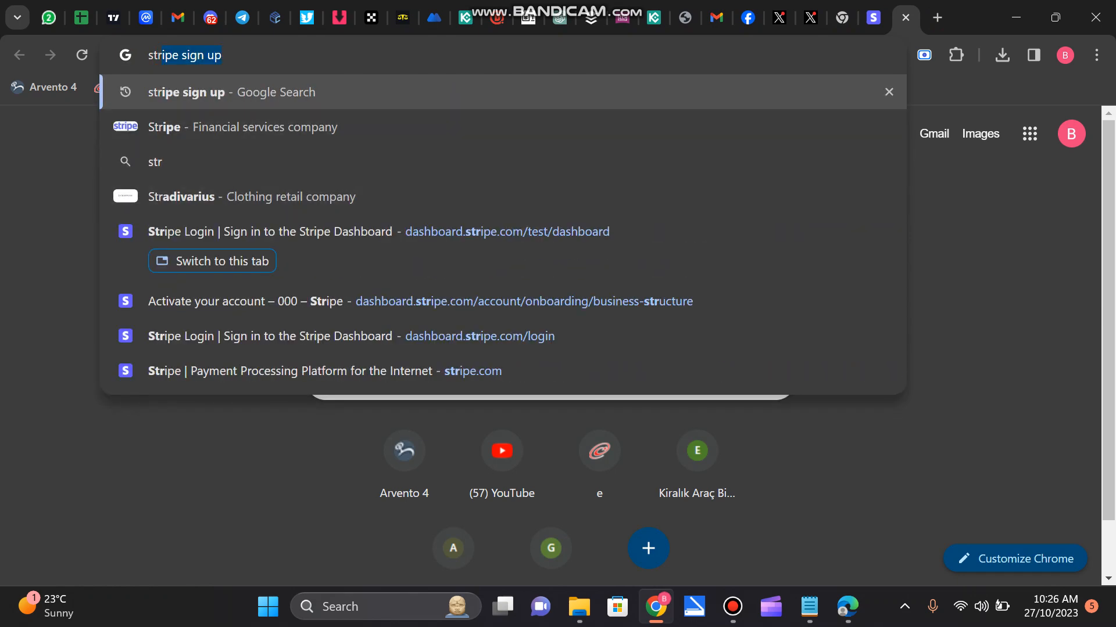
pyautogui.press('Return')
pyautogui.scroll(-6, 232, 334)
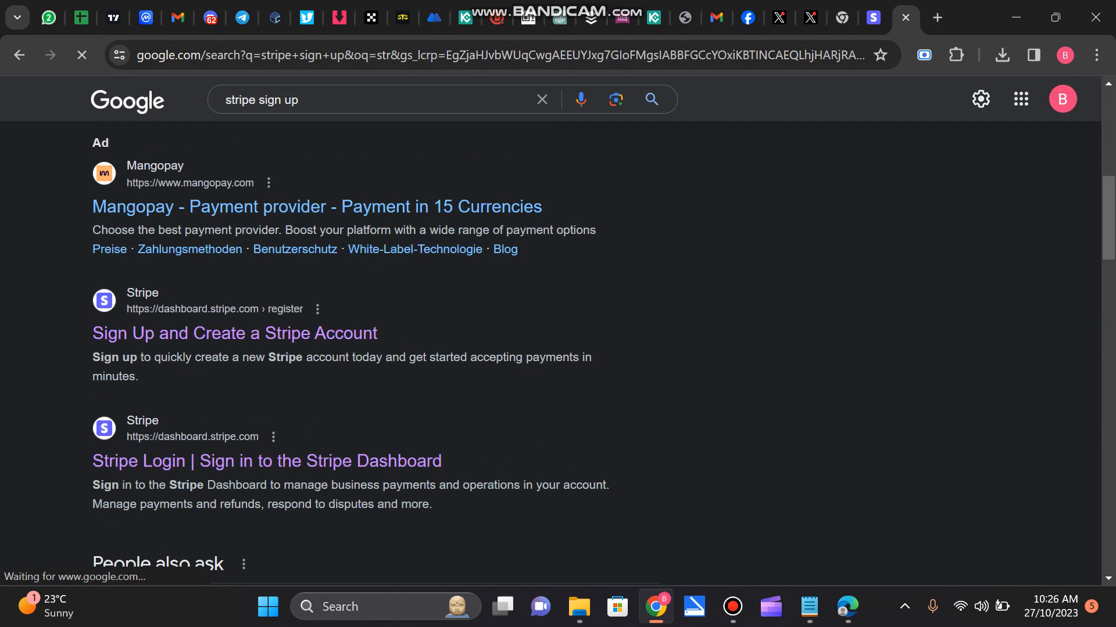
pyautogui.click(233, 333)
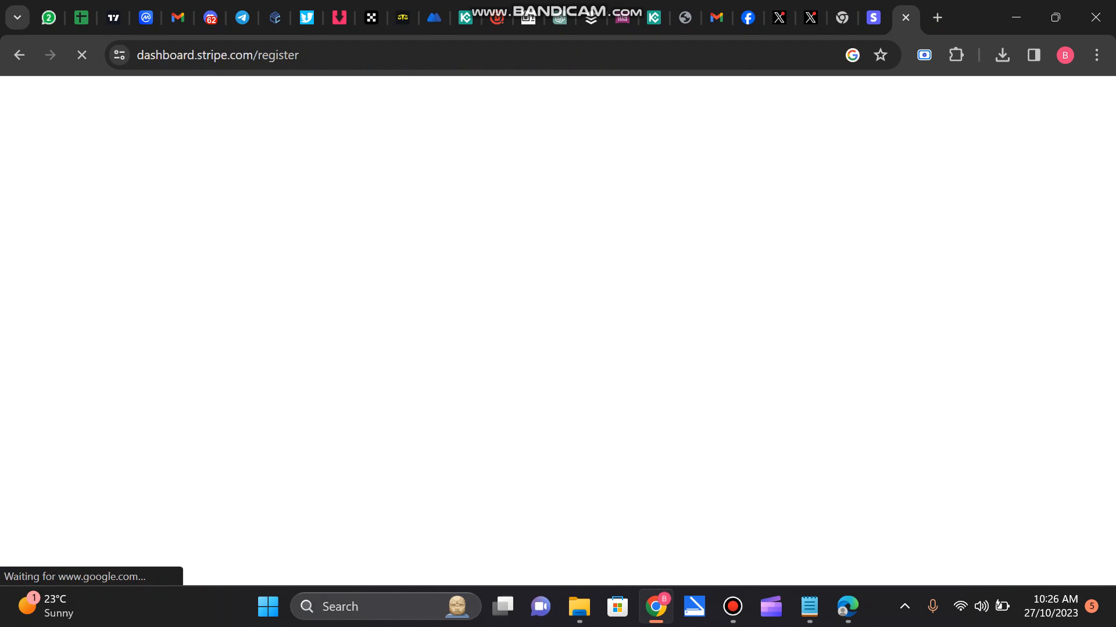
# Set Country to United Arab Emirates on the Stripe registration form
pyautogui.scroll(-2, 550, 330)
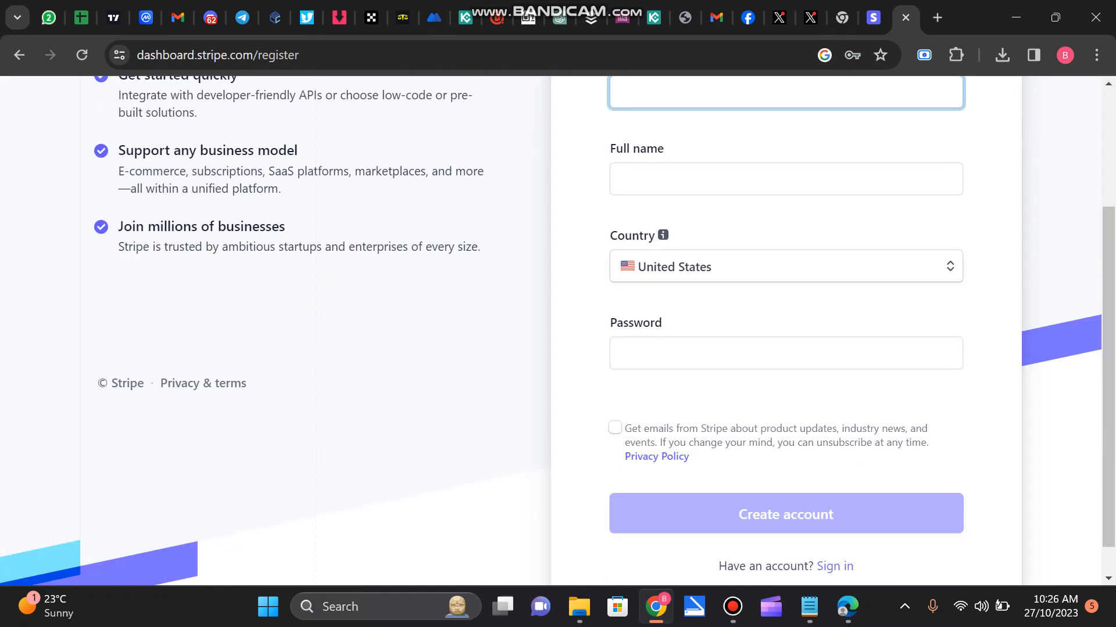
pyautogui.doubleClick(663, 236)
pyautogui.click(690, 267)
pyautogui.scroll(-5, 691, 396)
pyautogui.scroll(-10, 778, 401)
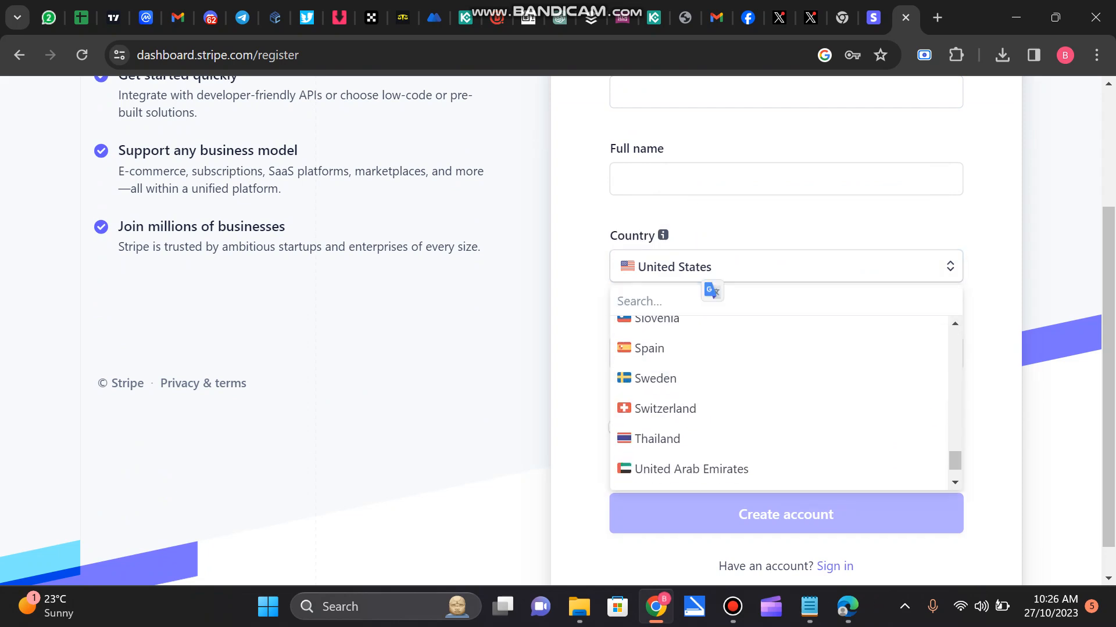
pyautogui.write('pak')
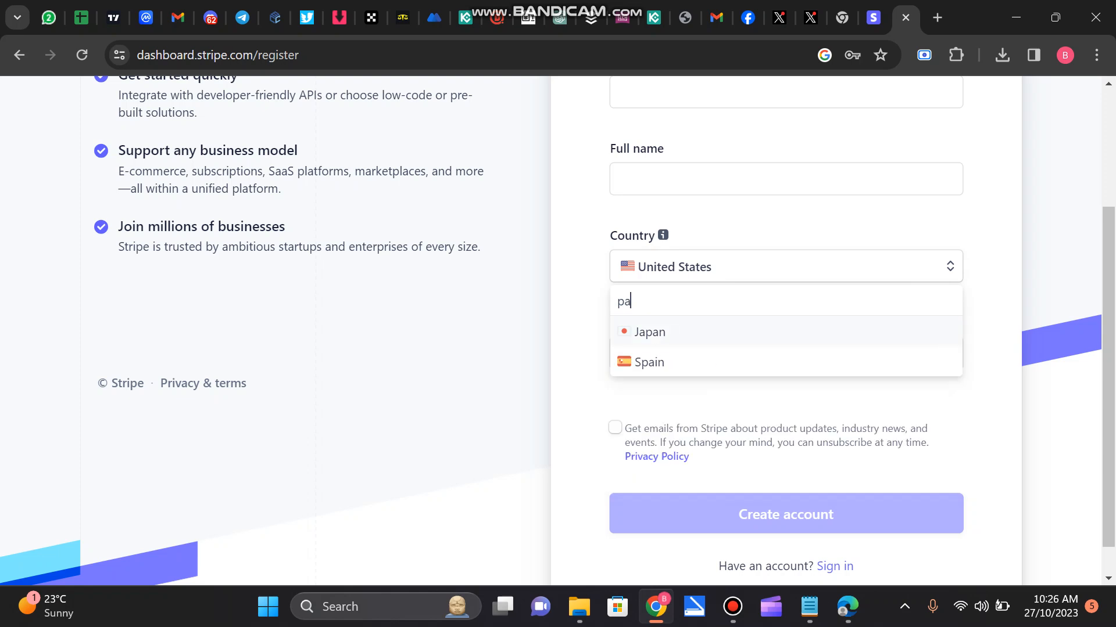
pyautogui.press('BackSpace')
pyautogui.press('BackSpace')
pyautogui.press('BackSpace')
pyautogui.write('tur')
pyautogui.press('BackSpace')
pyautogui.press('BackSpace')
pyautogui.press('BackSpace')
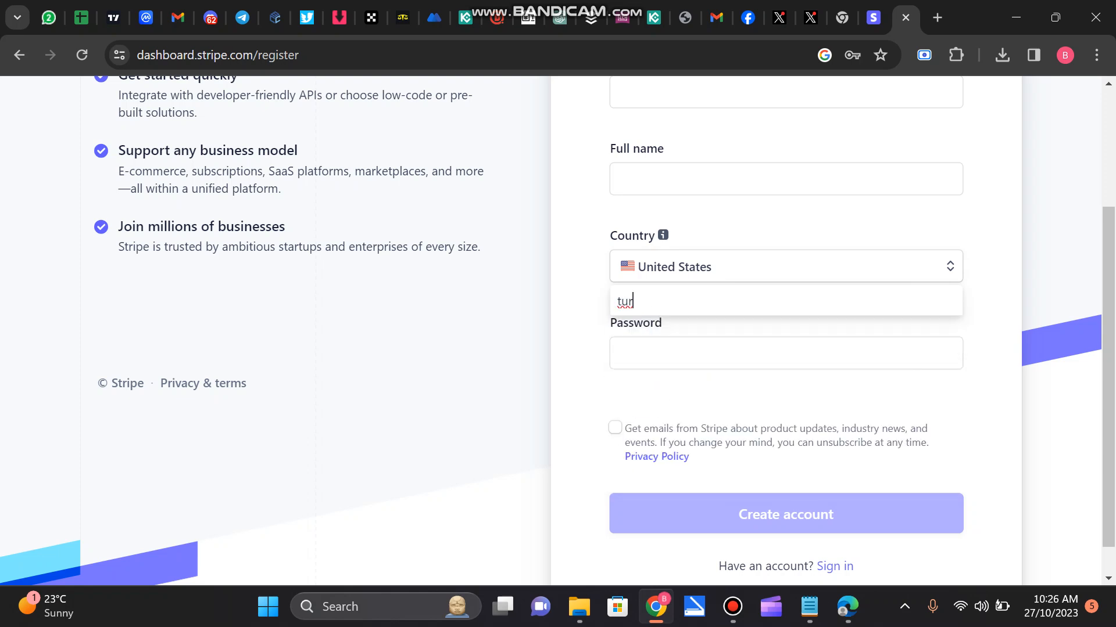
pyautogui.scroll(-15, 778, 406)
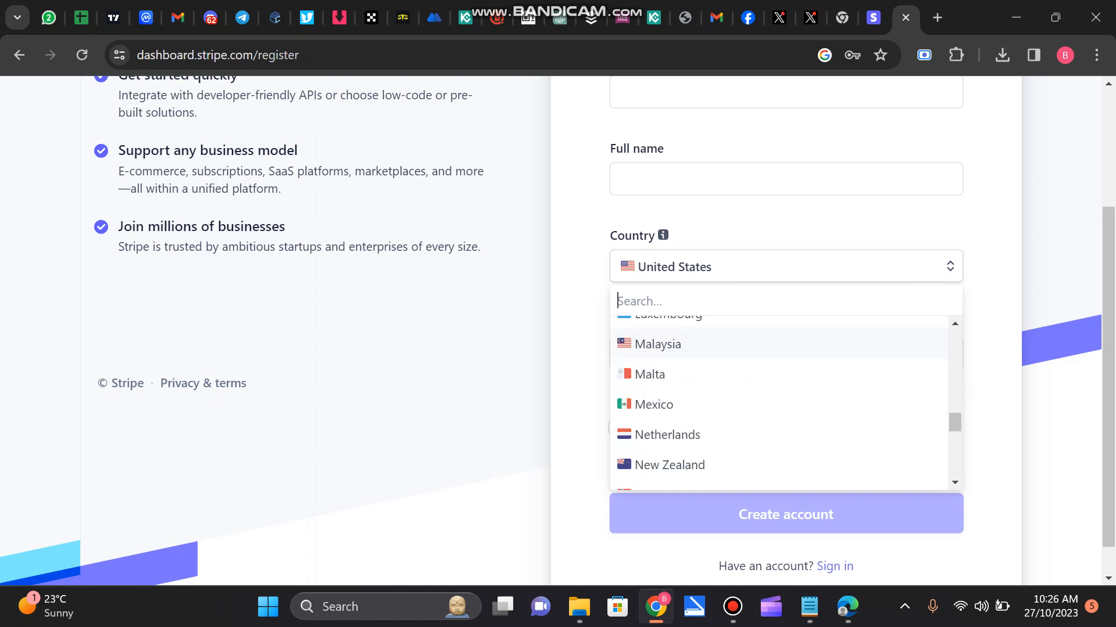
pyautogui.click(691, 416)
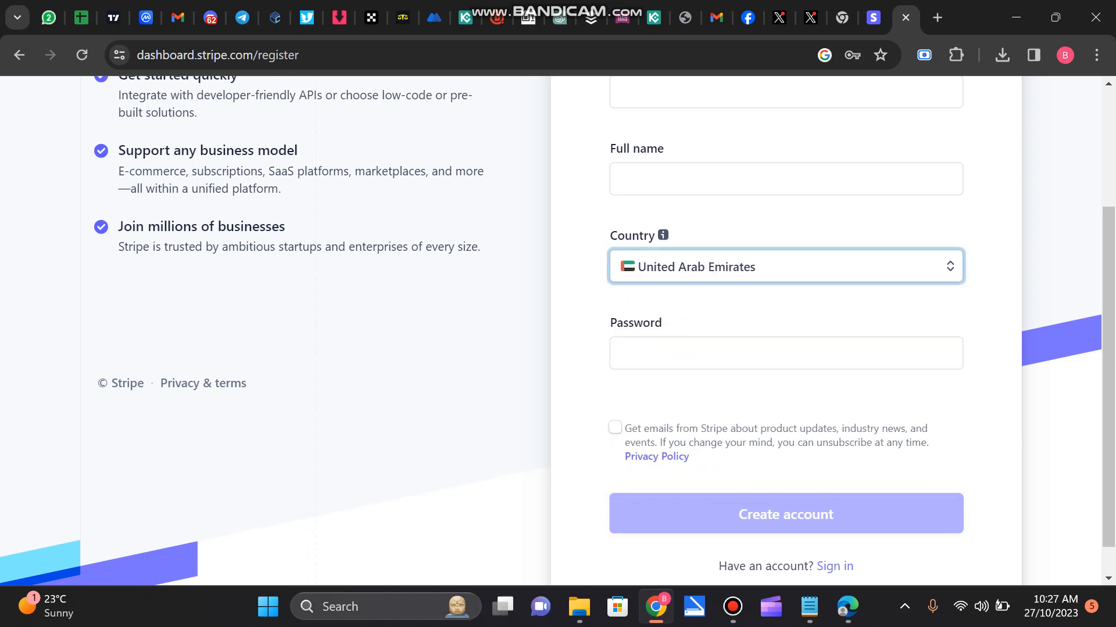
pyautogui.scroll(3, 692, 416)
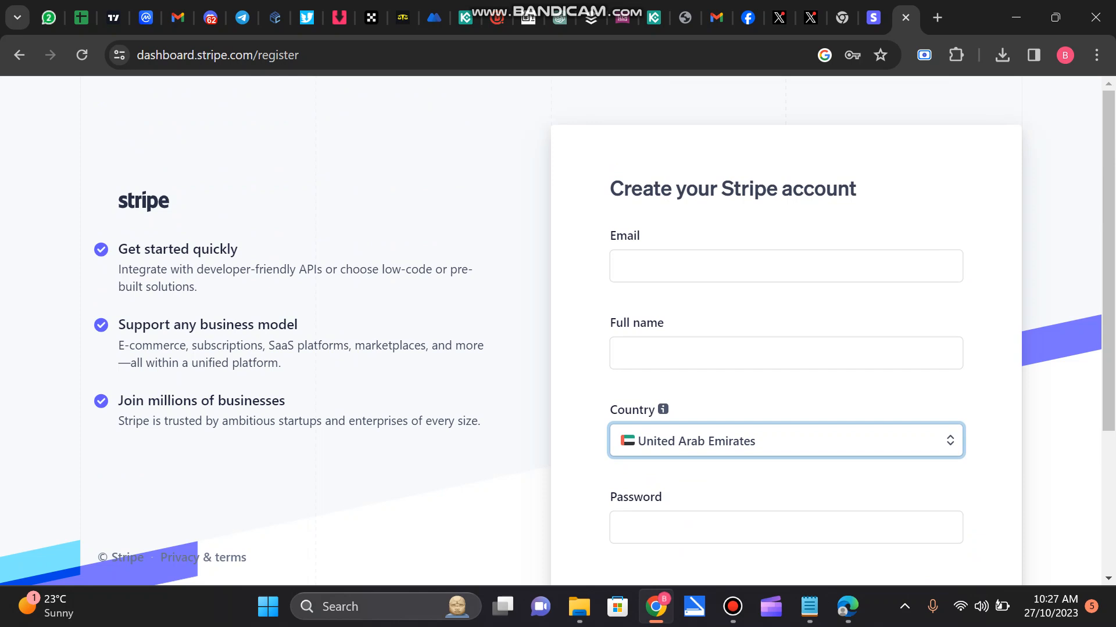
# Start on the email address and full name fields of the registration form
pyautogui.click(755, 267)
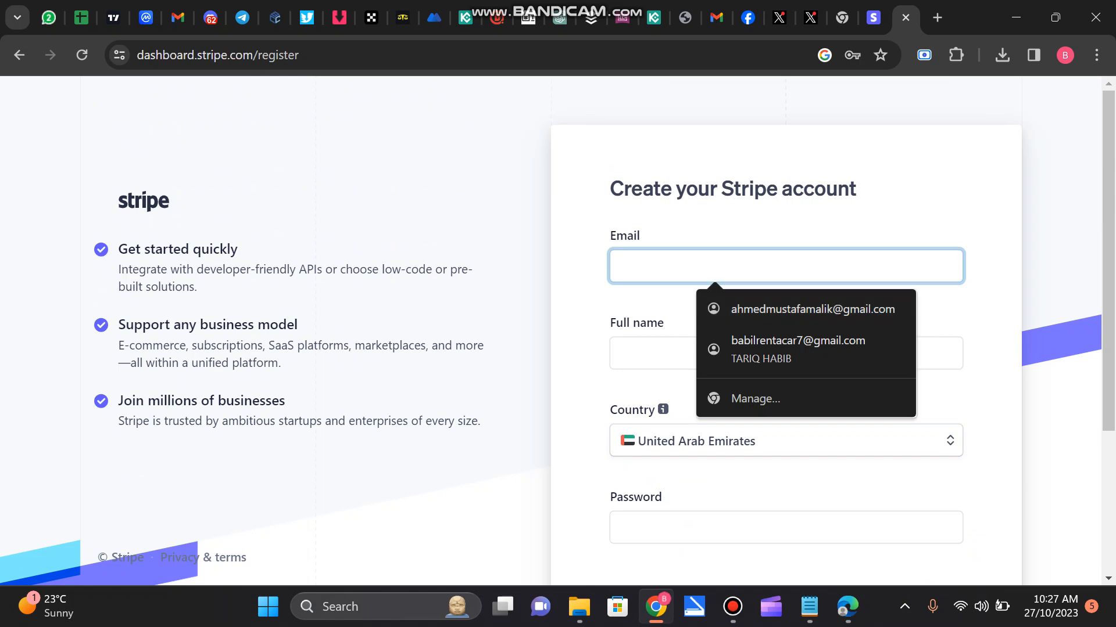
pyautogui.click(652, 353)
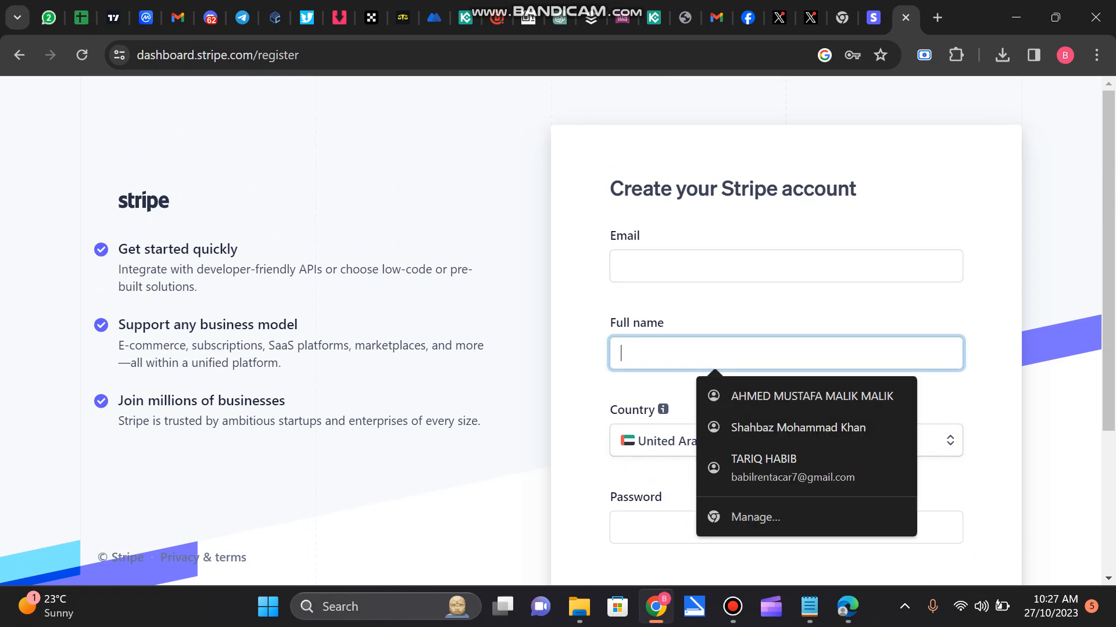
pyautogui.scroll(-3, 784, 348)
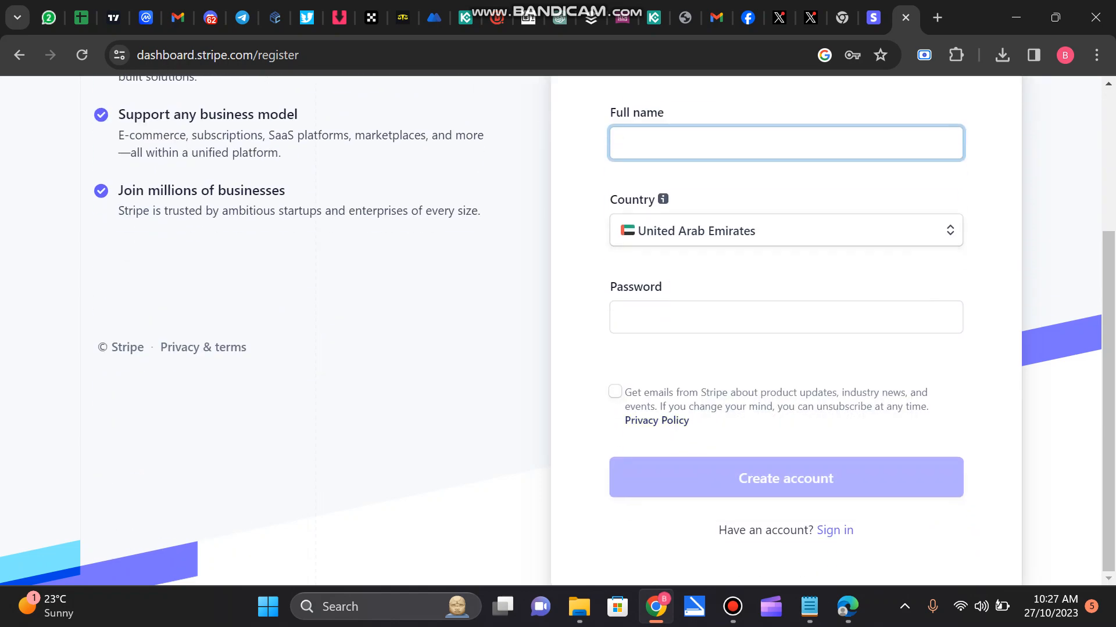
pyautogui.scroll(3, 784, 349)
# Return to the Stripe sign-in page and sign in with the saved credentials
pyautogui.click(873, 17)
pyautogui.scroll(2, 550, 331)
pyautogui.scroll(2, 551, 352)
pyautogui.scroll(-2, 551, 353)
pyautogui.click(551, 353)
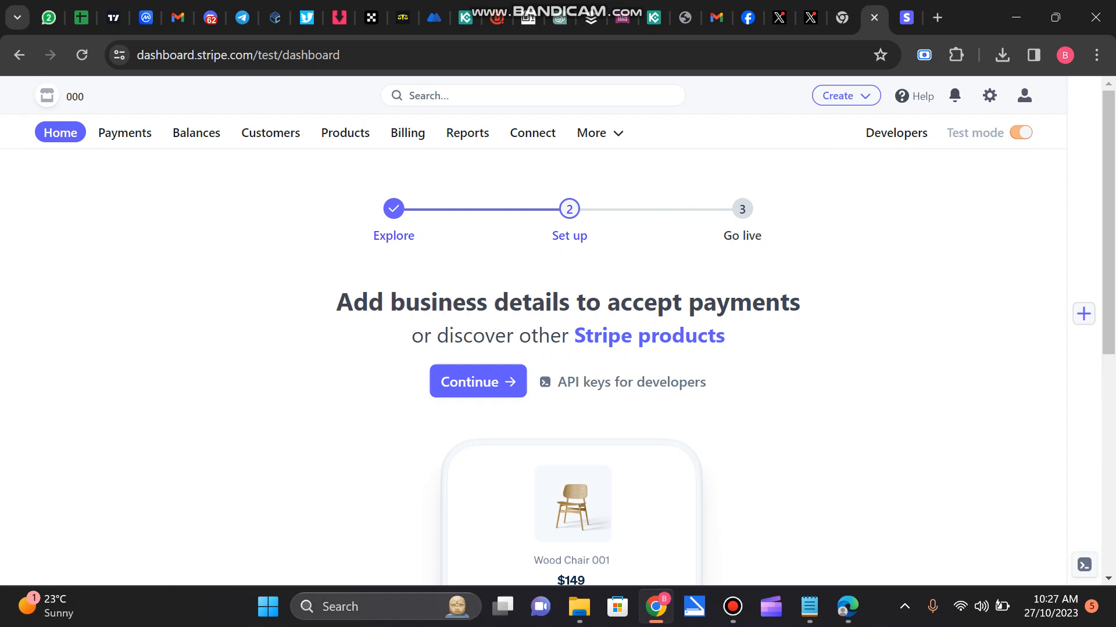
# Cancel the account switcher's New account form, then continue to adding business details
pyautogui.click(75, 97)
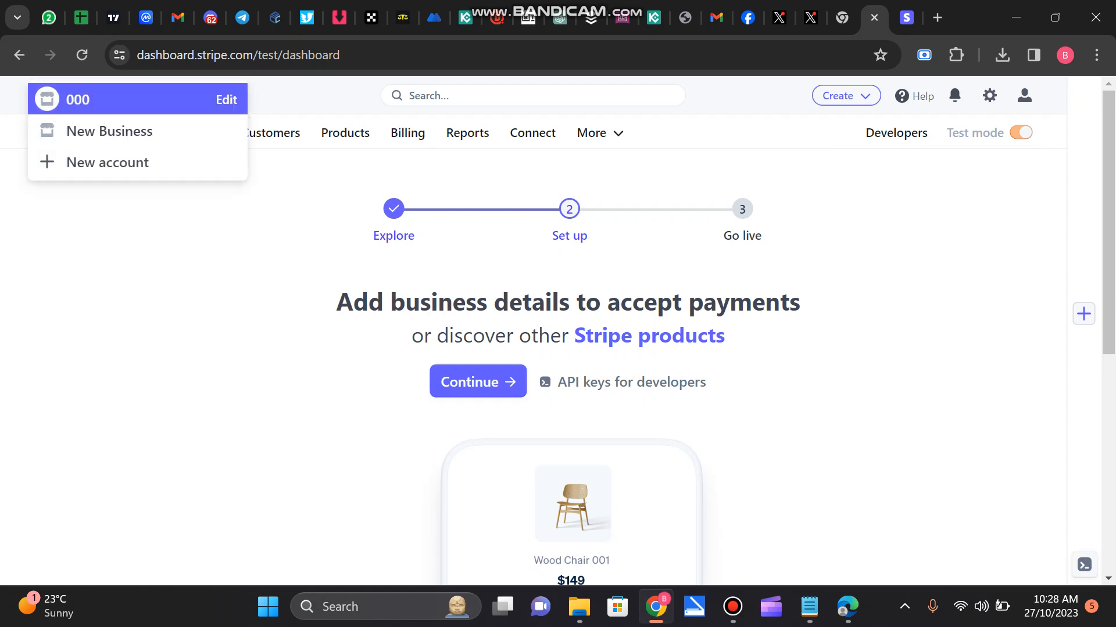
pyautogui.click(107, 162)
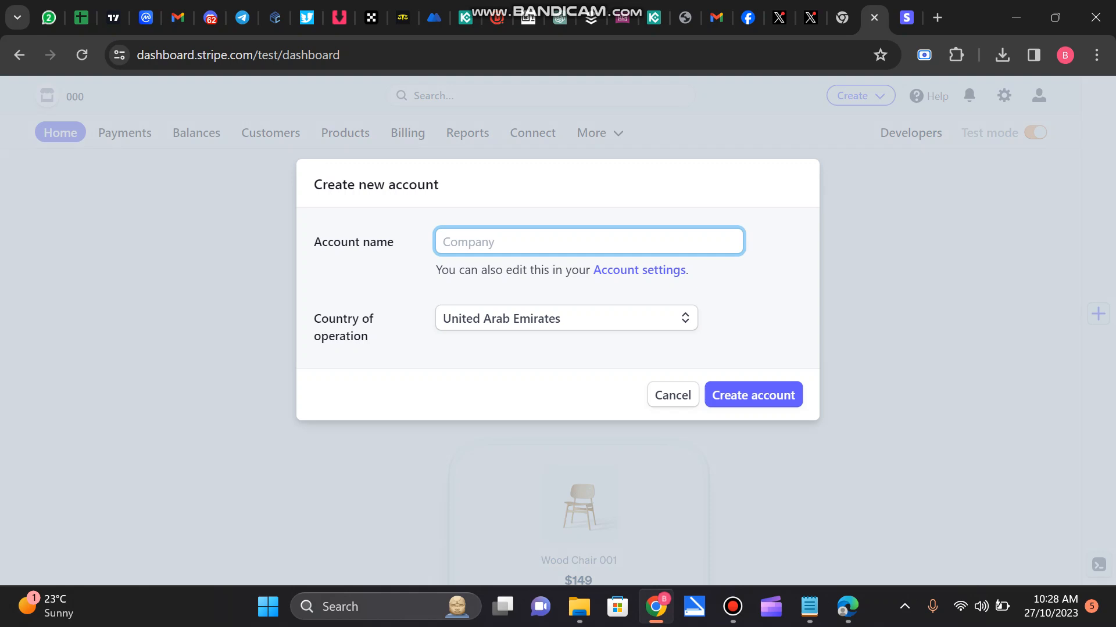
pyautogui.press('Escape')
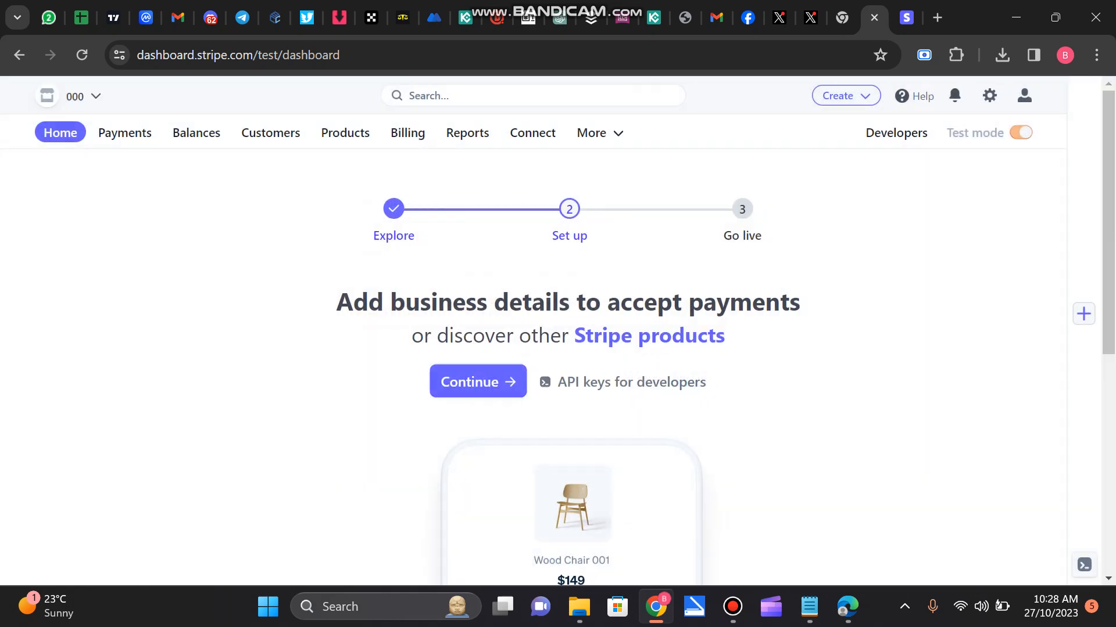
pyautogui.click(480, 382)
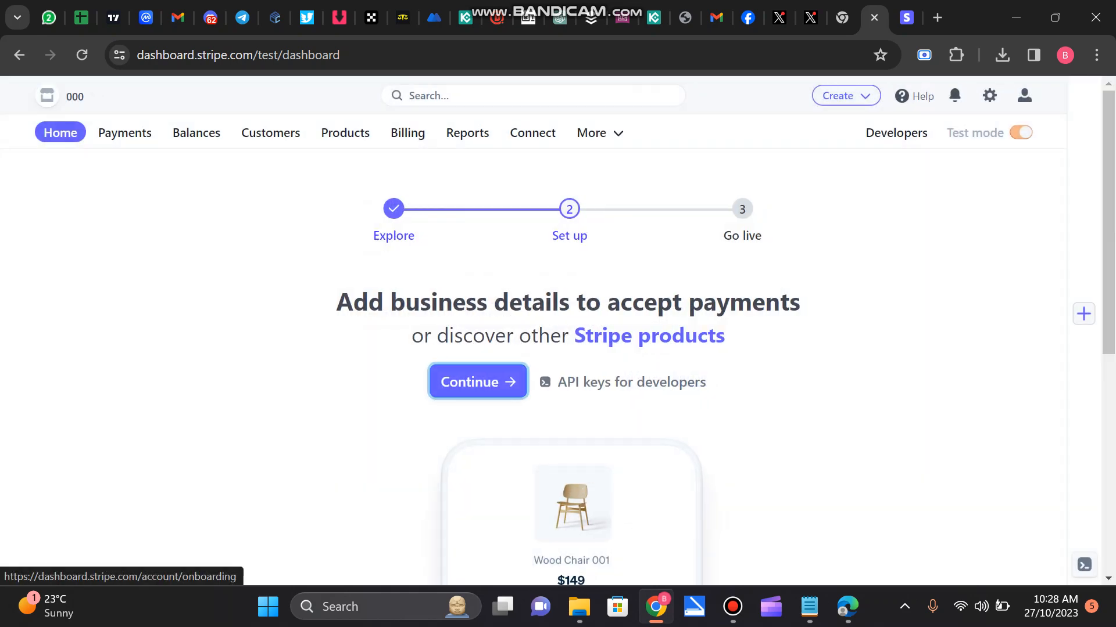
pyautogui.scroll(-1, 480, 382)
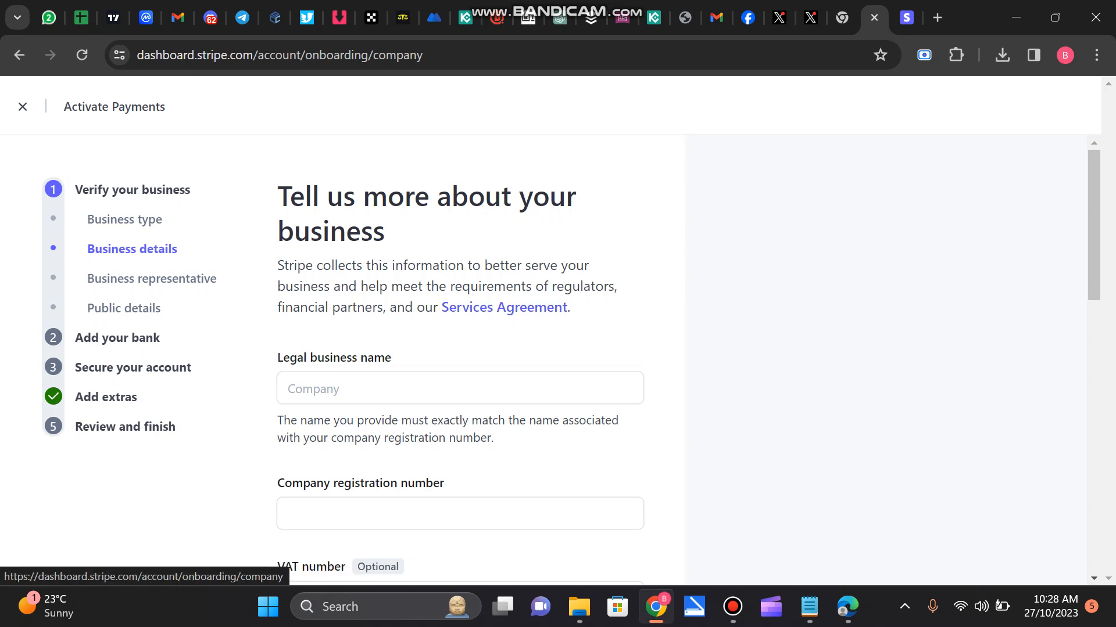
# Go back to Business type, keep United Arab Emirates as location, then switch to X
pyautogui.click(125, 219)
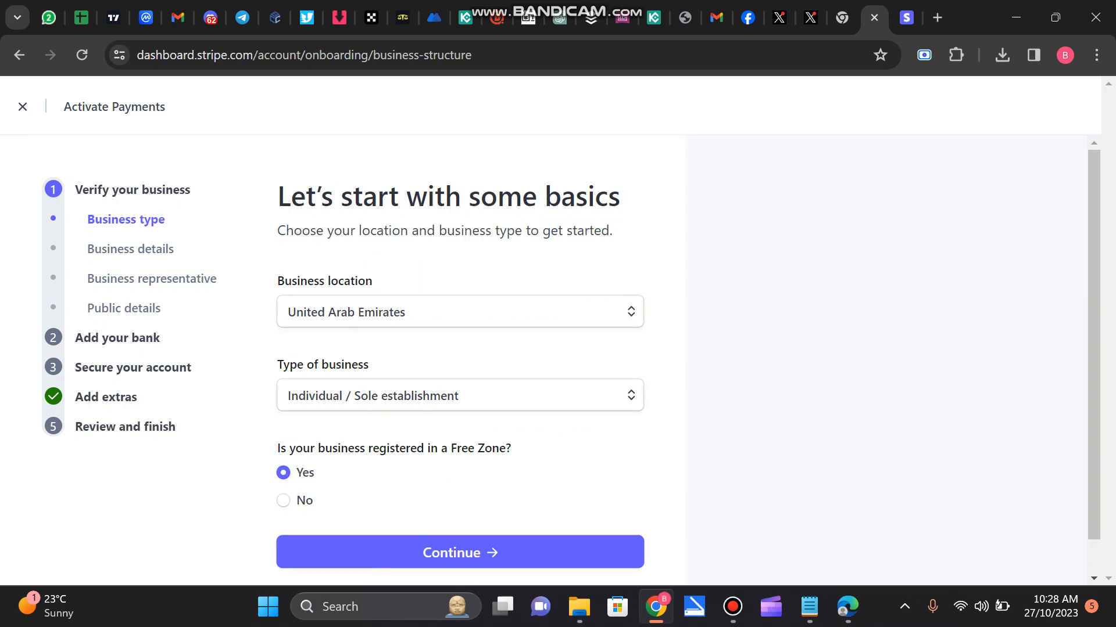
pyautogui.click(459, 312)
pyautogui.click(459, 312)
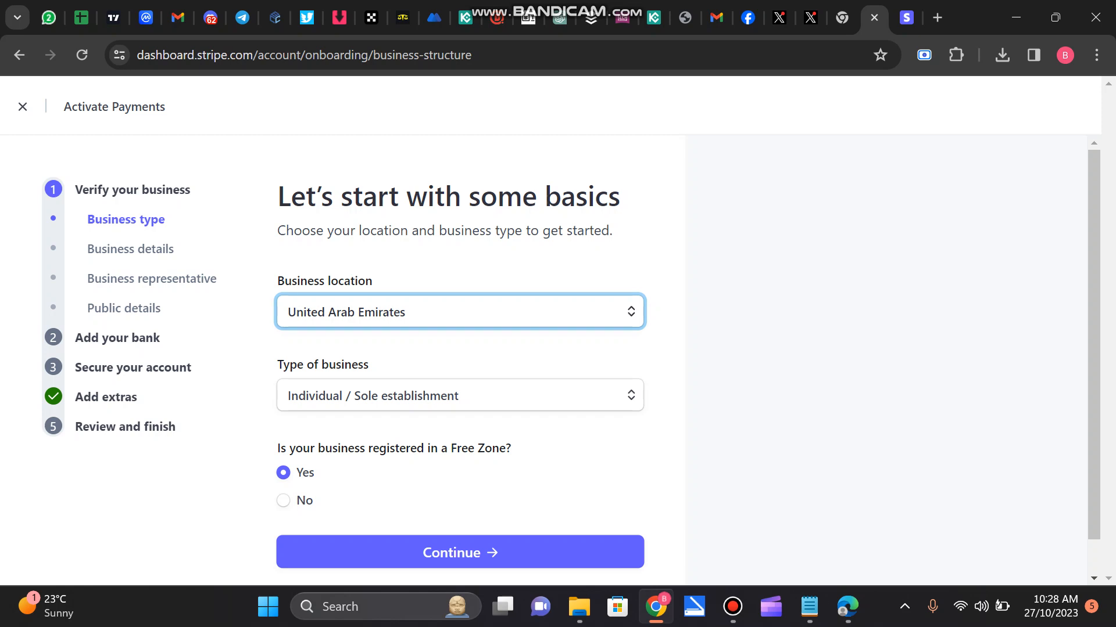
pyautogui.click(460, 312)
pyautogui.click(461, 312)
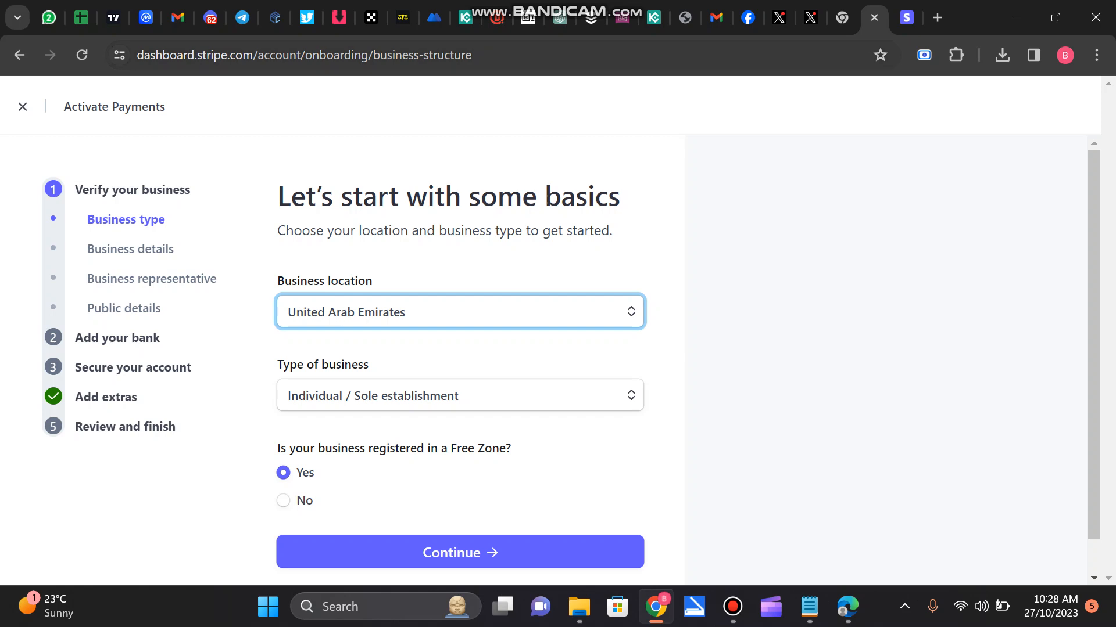
pyautogui.click(779, 18)
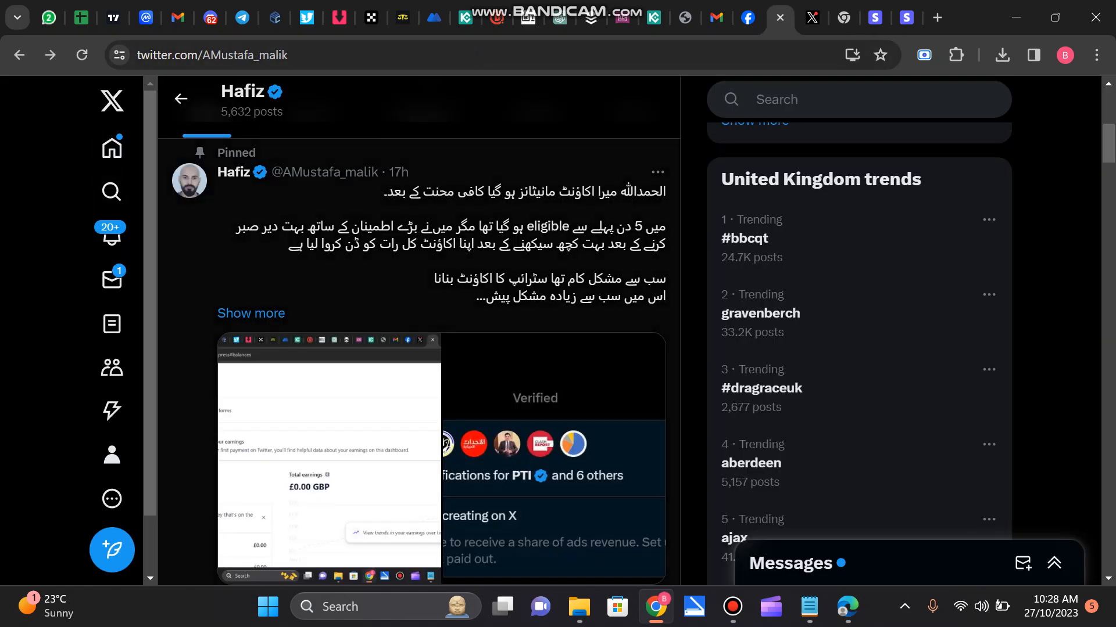
# Scroll the X profile to the top and return to the Stripe onboarding tab
pyautogui.scroll(6, 418, 331)
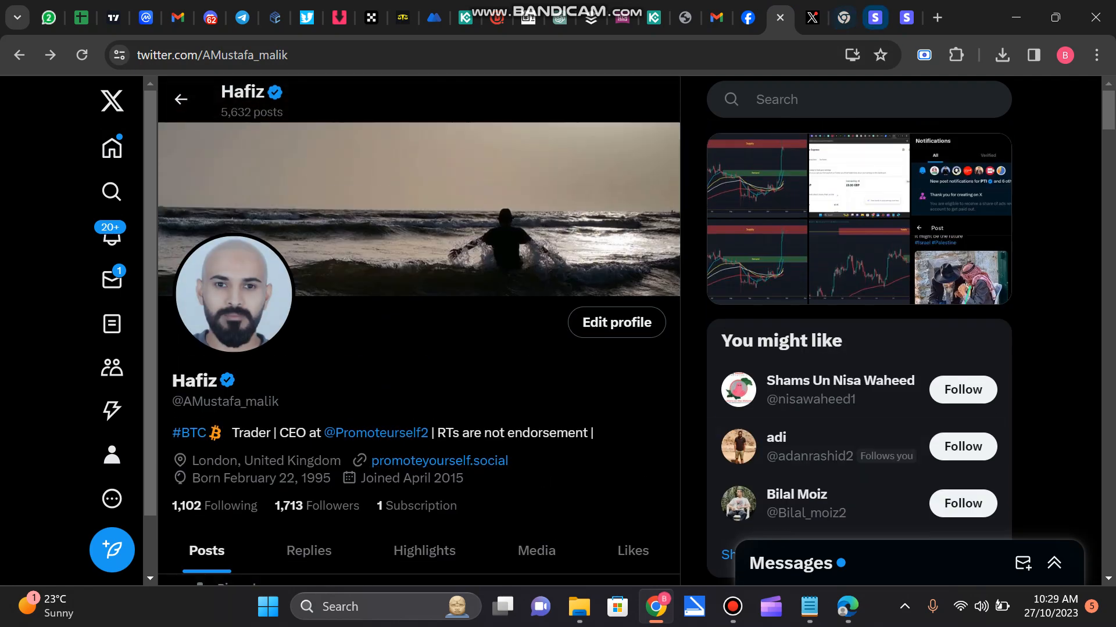
pyautogui.click(875, 17)
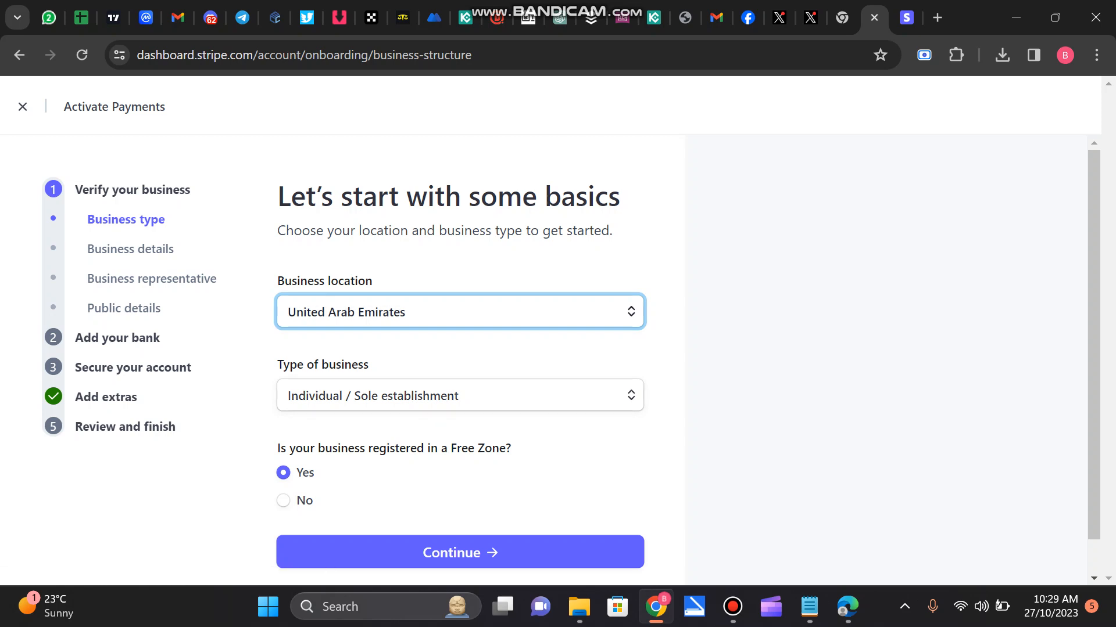
# Choose United Kingdom as business location and Individual / Sole Trader as type, then continue
pyautogui.click(347, 312)
pyautogui.scroll(-1, 360, 160)
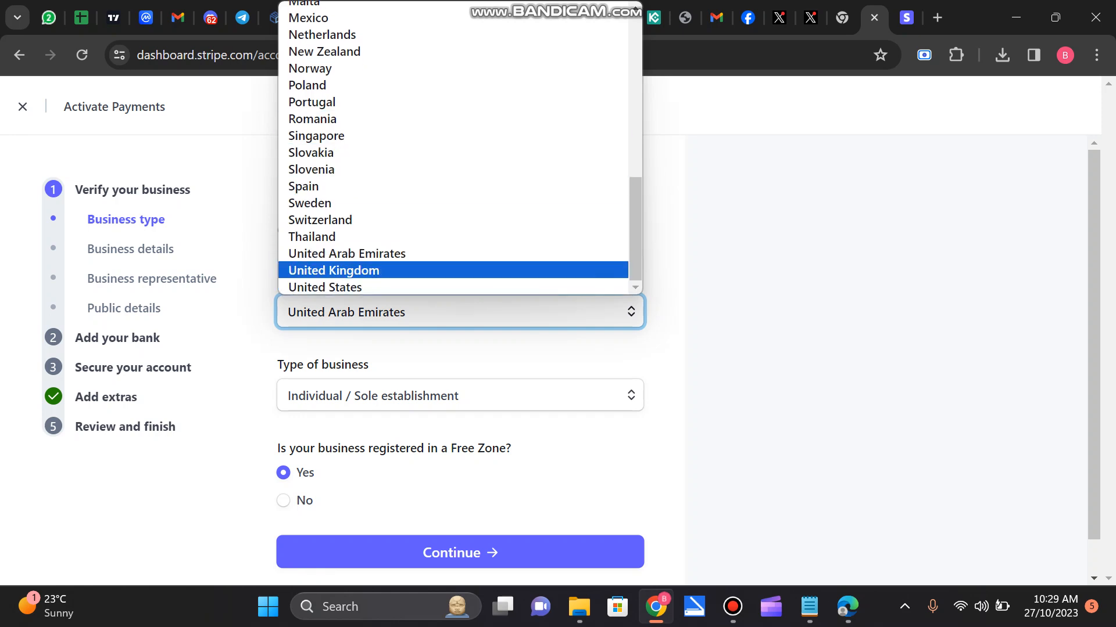
pyautogui.click(349, 271)
pyautogui.scroll(-1, 348, 372)
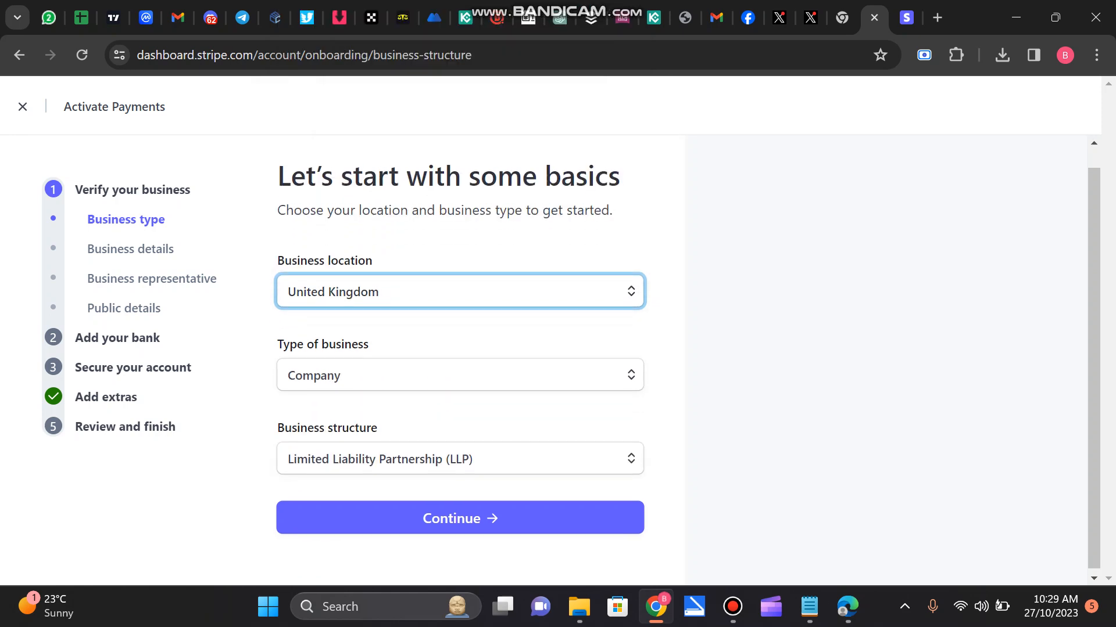
pyautogui.click(348, 373)
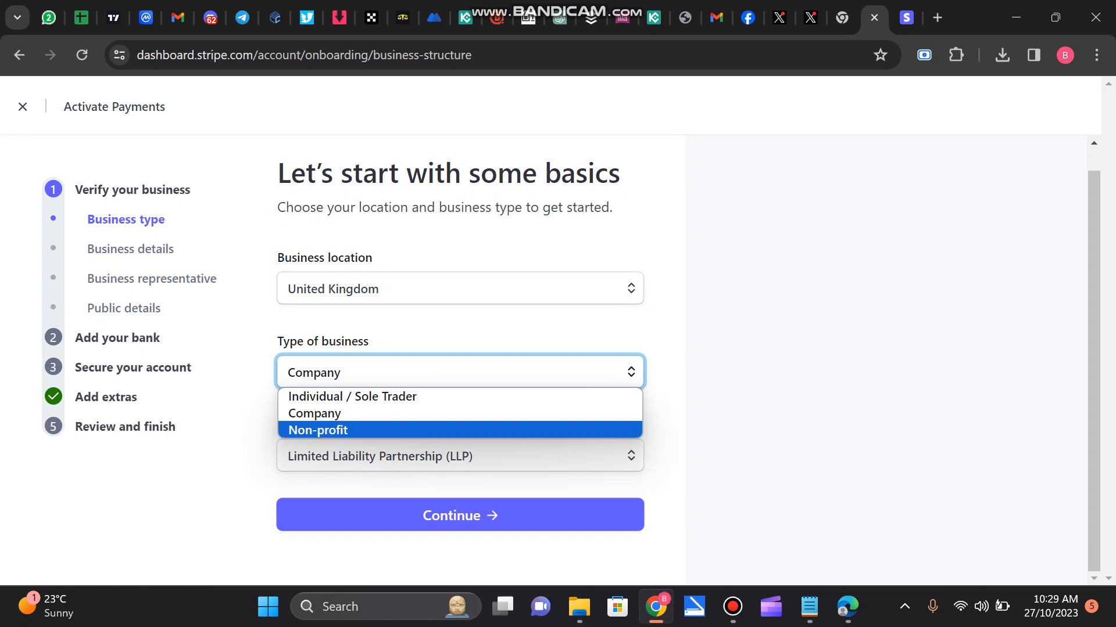
pyautogui.press('Up')
pyautogui.press('Up')
pyautogui.press('Return')
pyautogui.press('Tab')
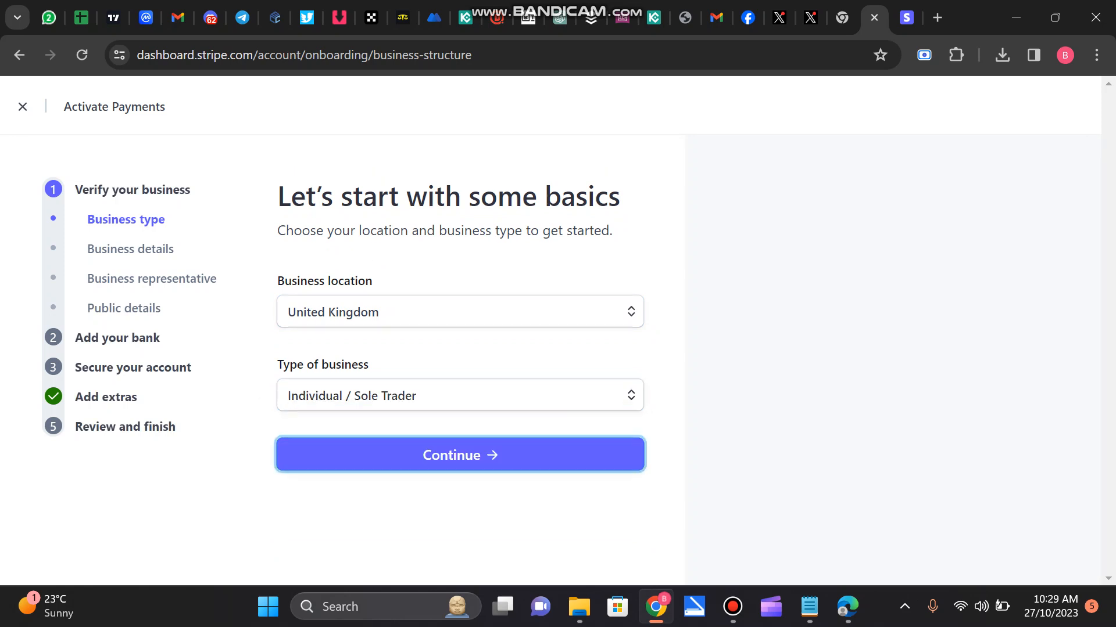
pyautogui.press('Return')
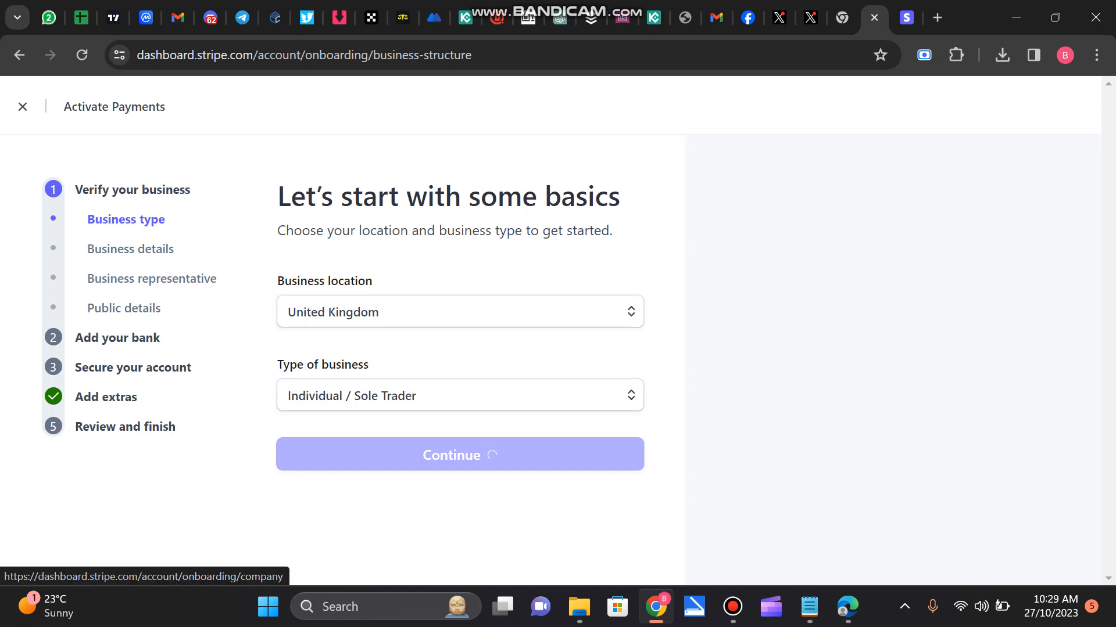
pyautogui.scroll(-2, 459, 349)
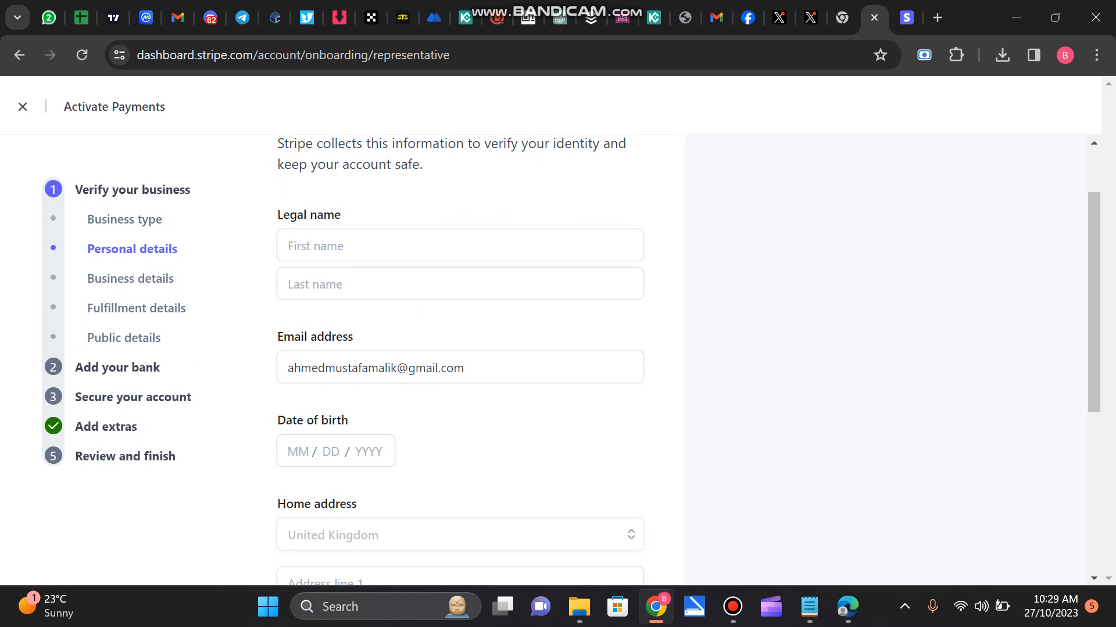
# Click through the first and last name fields, dismissing the saved-address suggestions
pyautogui.click(420, 246)
pyautogui.click(327, 285)
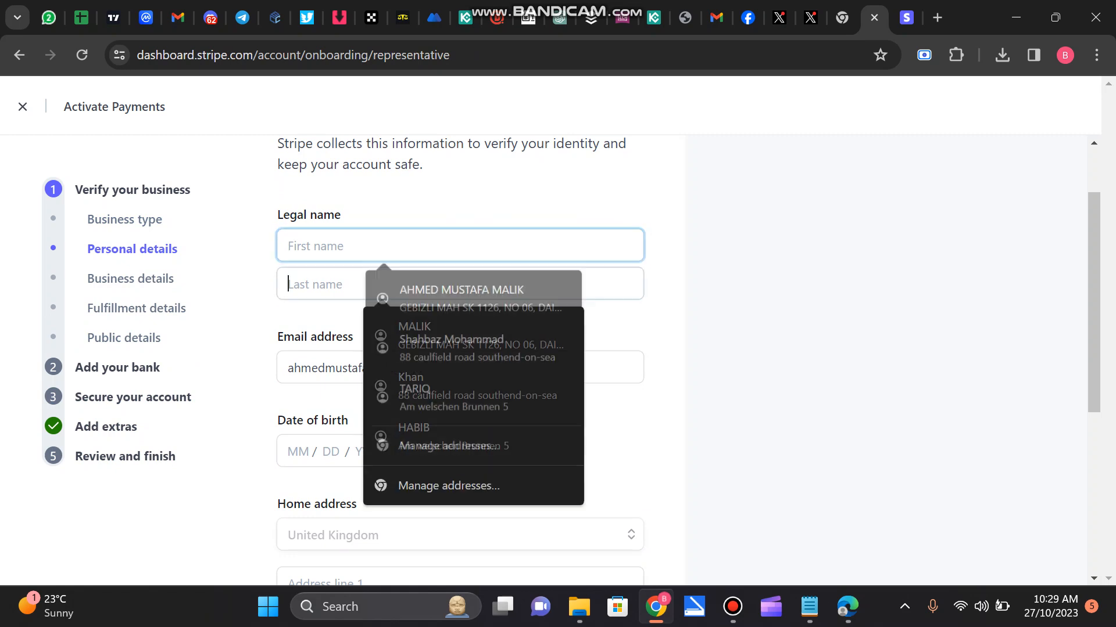
pyautogui.click(327, 247)
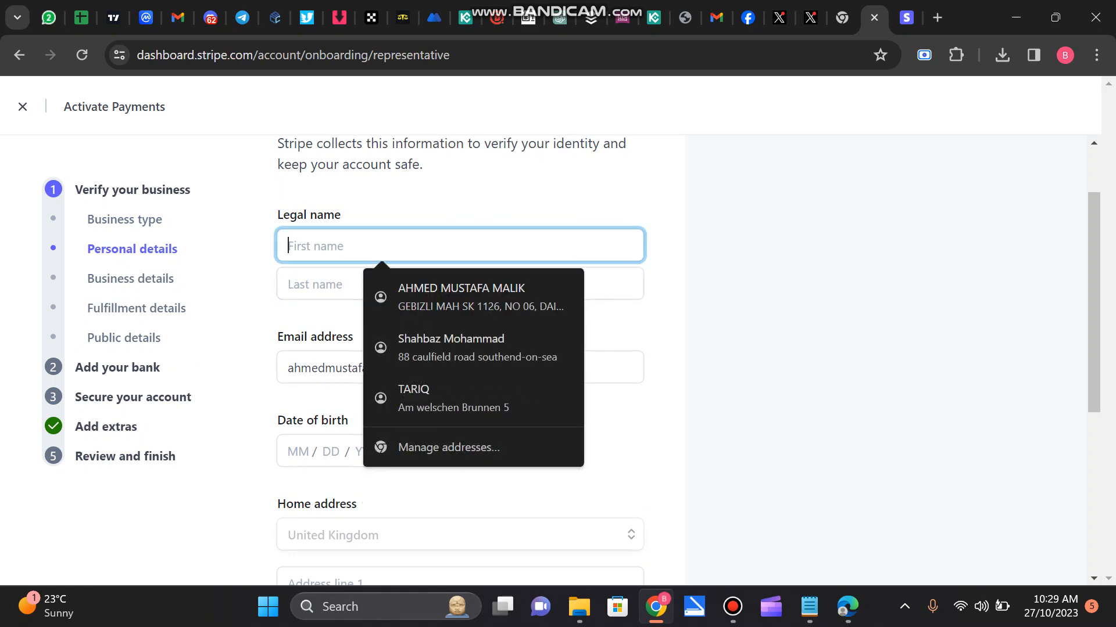
pyautogui.click(755, 302)
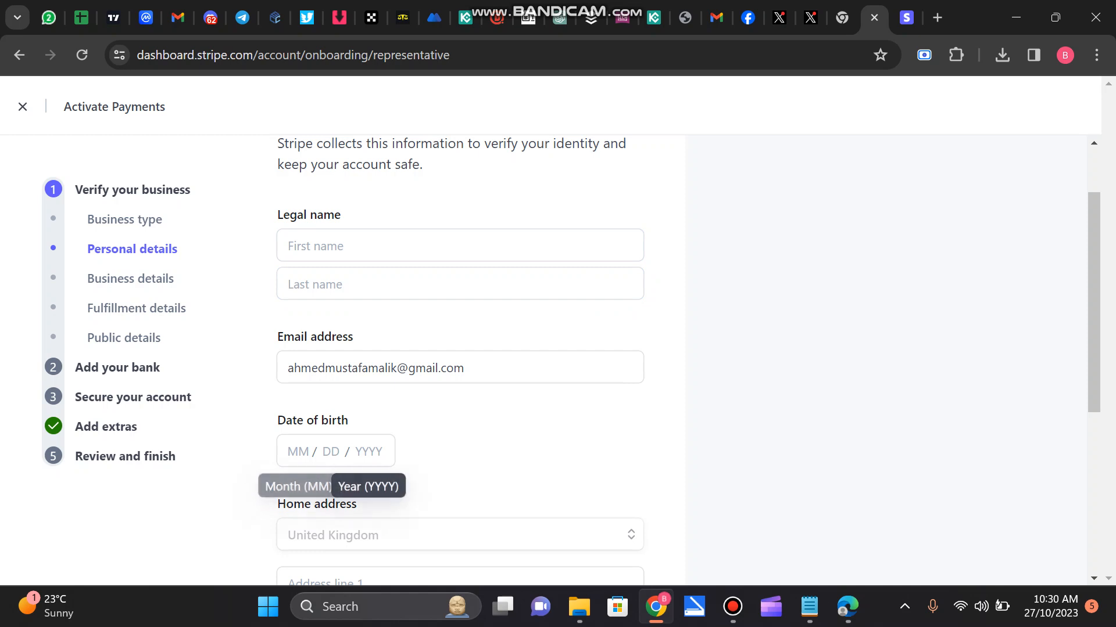
# Click through address lines, town and postal code, closing each autofill popup
pyautogui.scroll(-5, 459, 360)
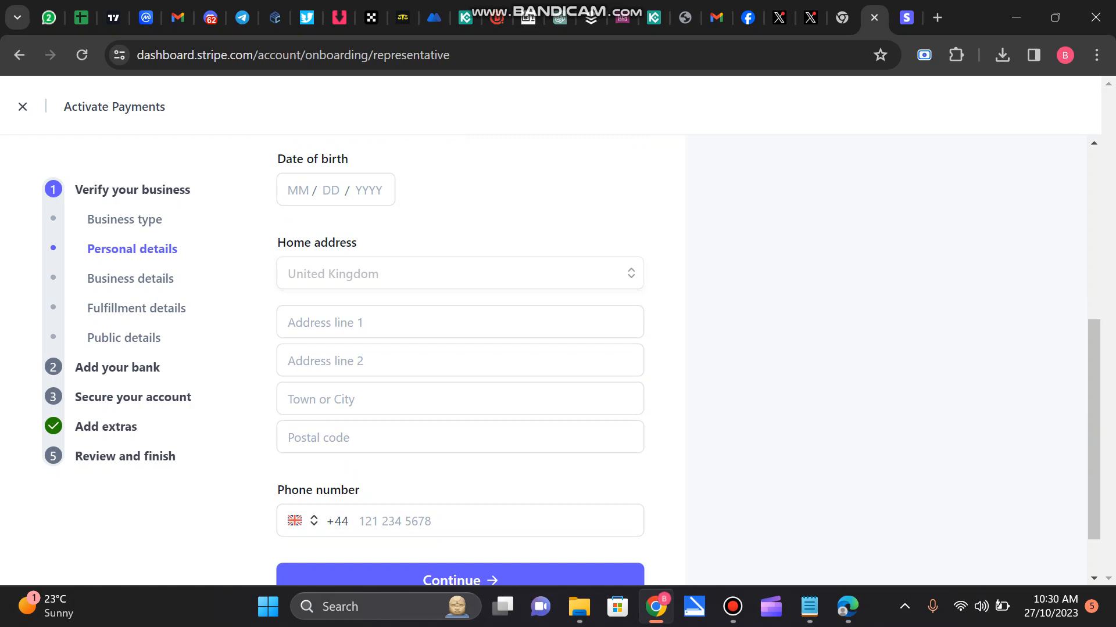
pyautogui.click(407, 322)
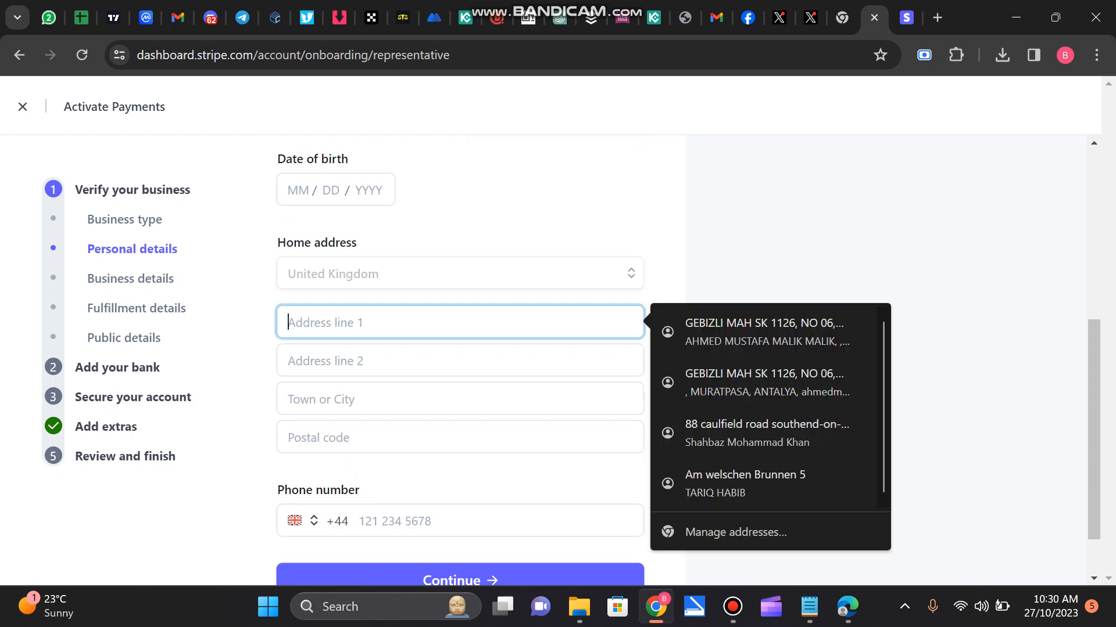
pyautogui.click(755, 244)
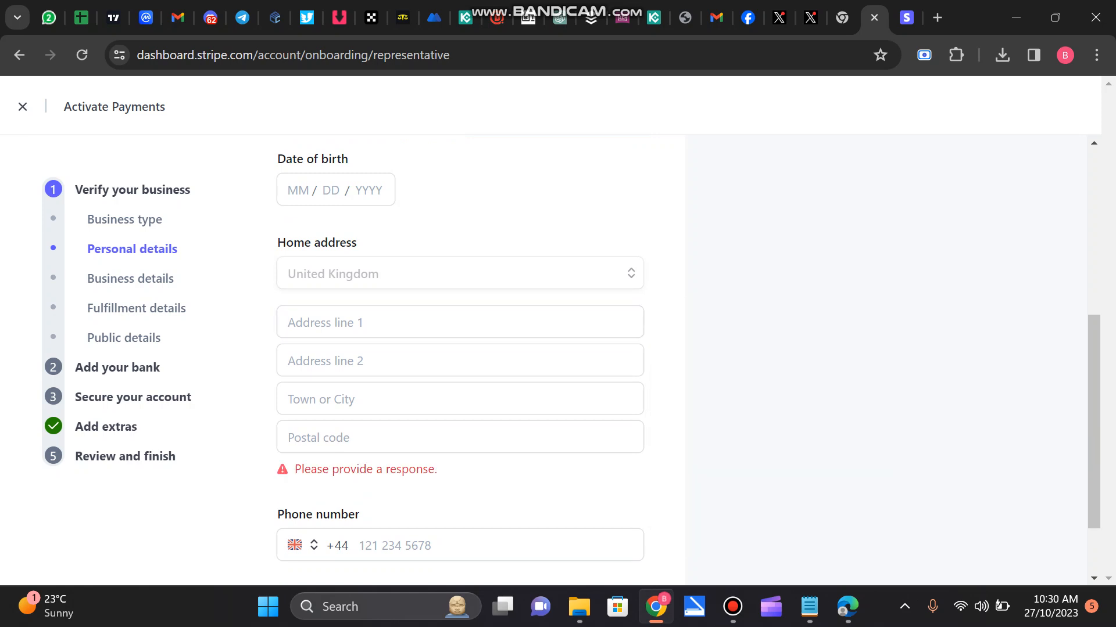
pyautogui.click(407, 361)
pyautogui.click(755, 291)
pyautogui.click(407, 400)
pyautogui.click(756, 348)
pyautogui.click(407, 438)
pyautogui.click(756, 407)
pyautogui.scroll(-2, 756, 407)
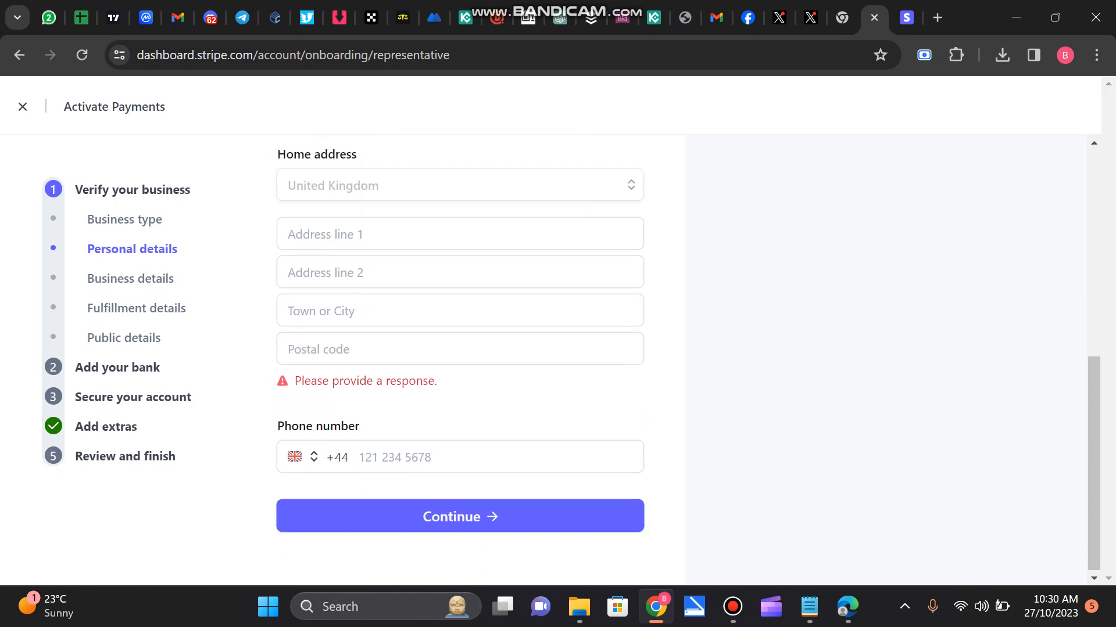
# On business details, skip the optional VAT number and set Industry to Software
pyautogui.click(131, 279)
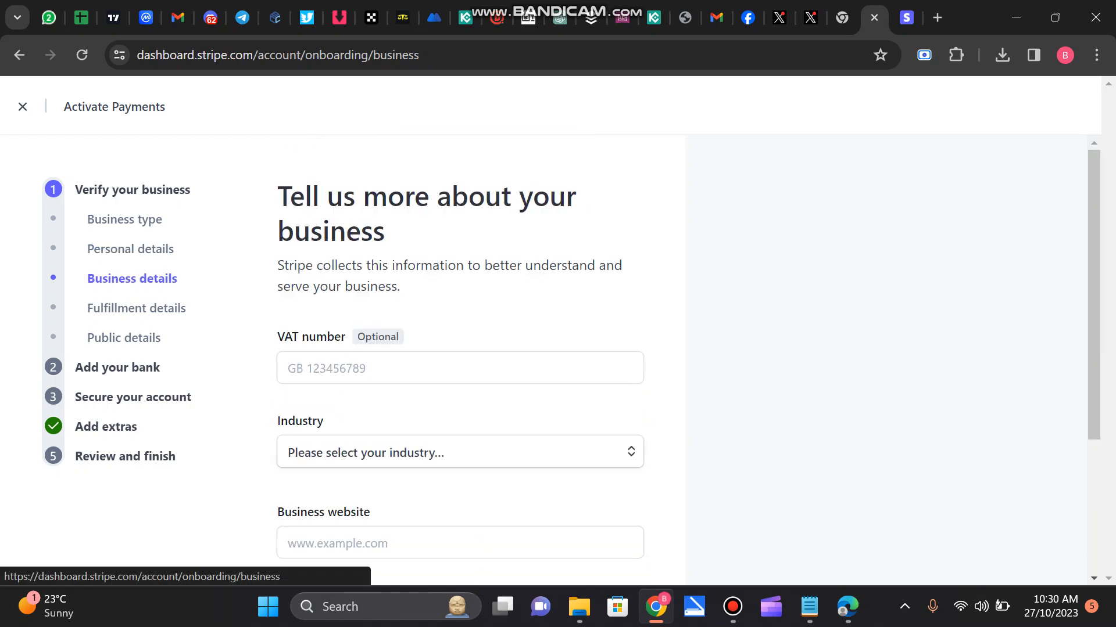
pyautogui.scroll(-1, 465, 441)
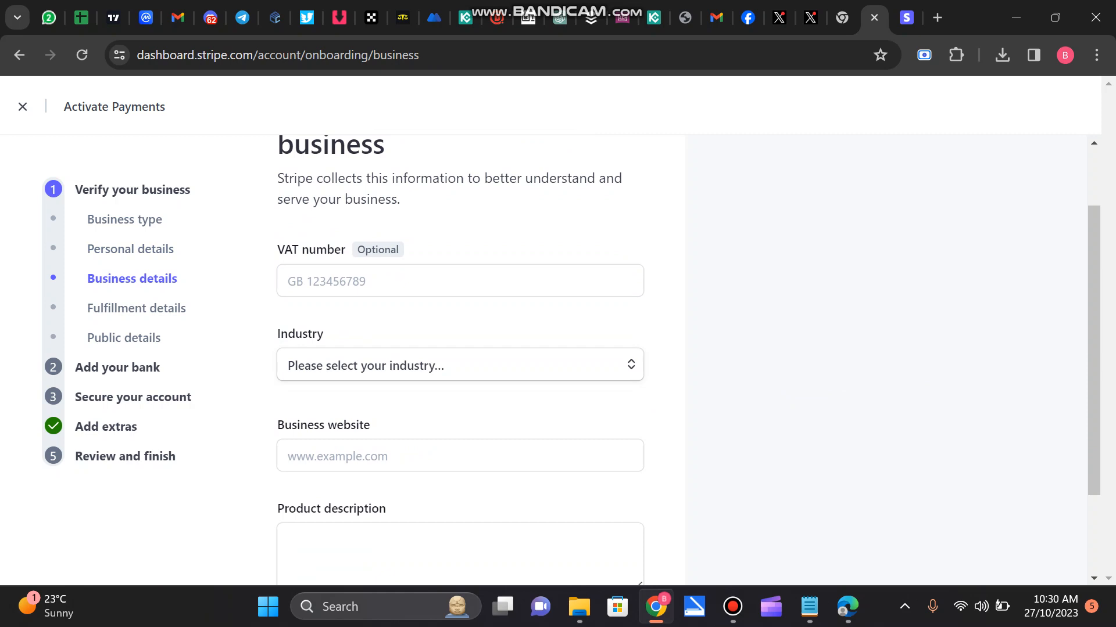
pyautogui.click(459, 282)
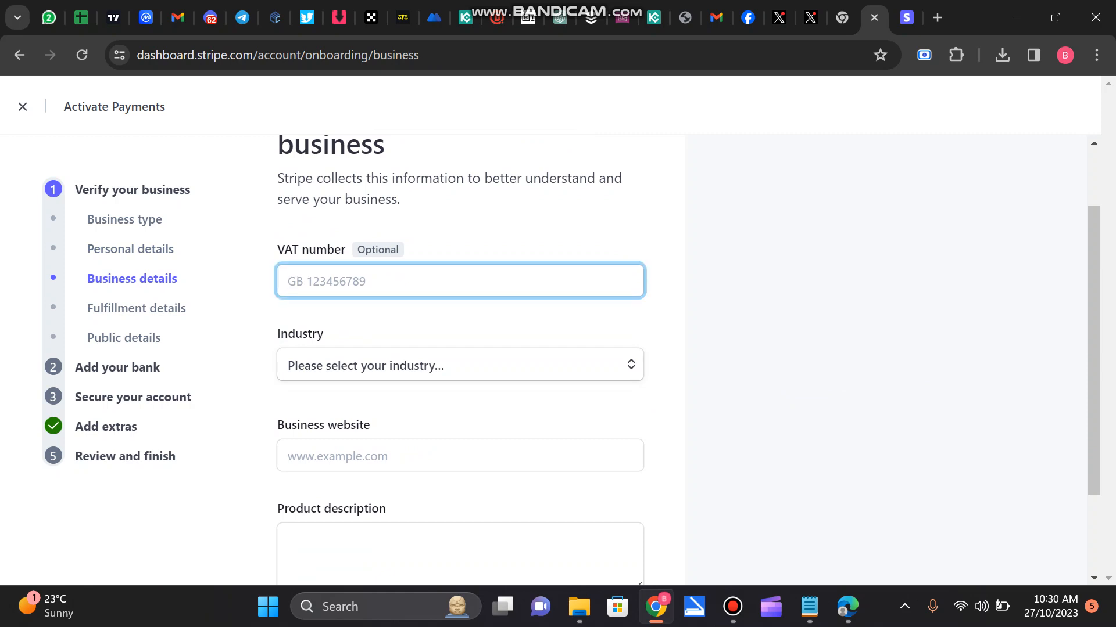
pyautogui.press('Tab')
pyautogui.click(459, 364)
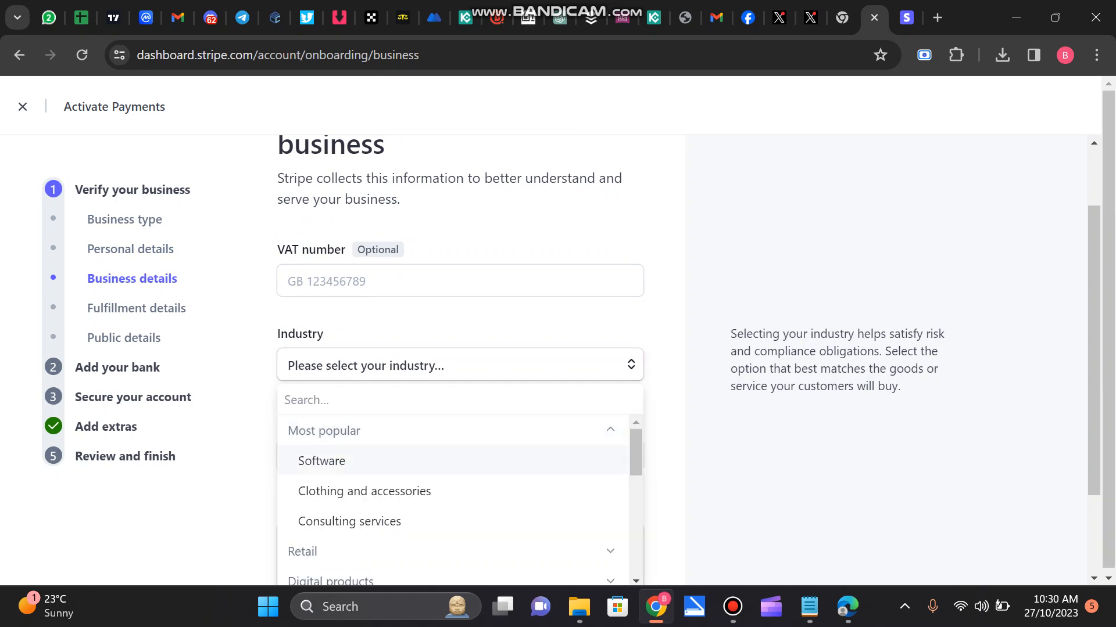
pyautogui.press('Return')
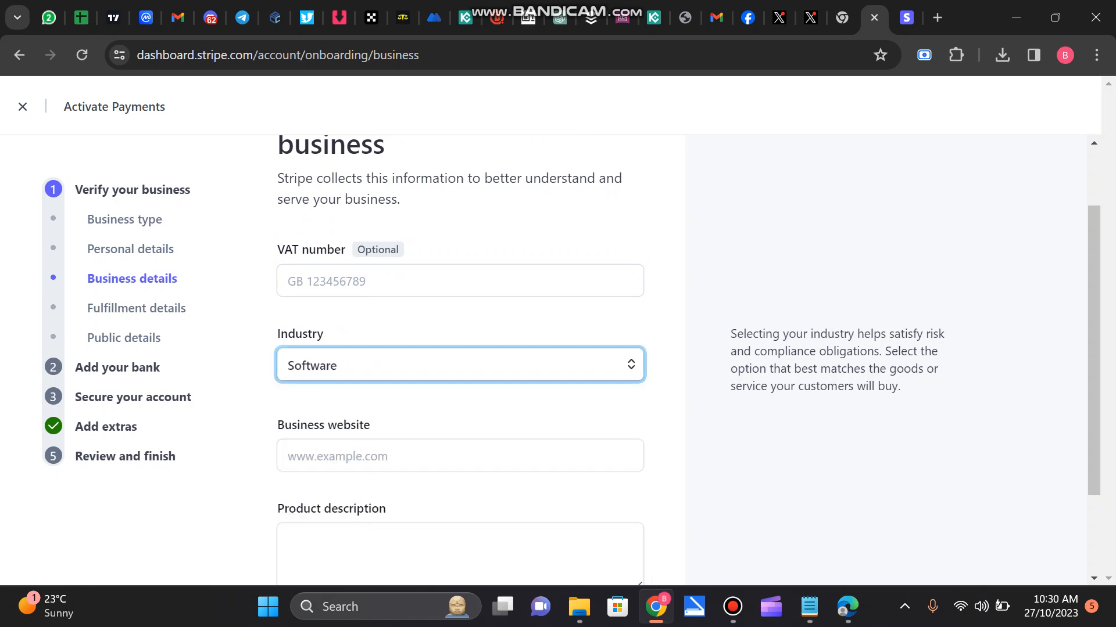
pyautogui.press('Tab')
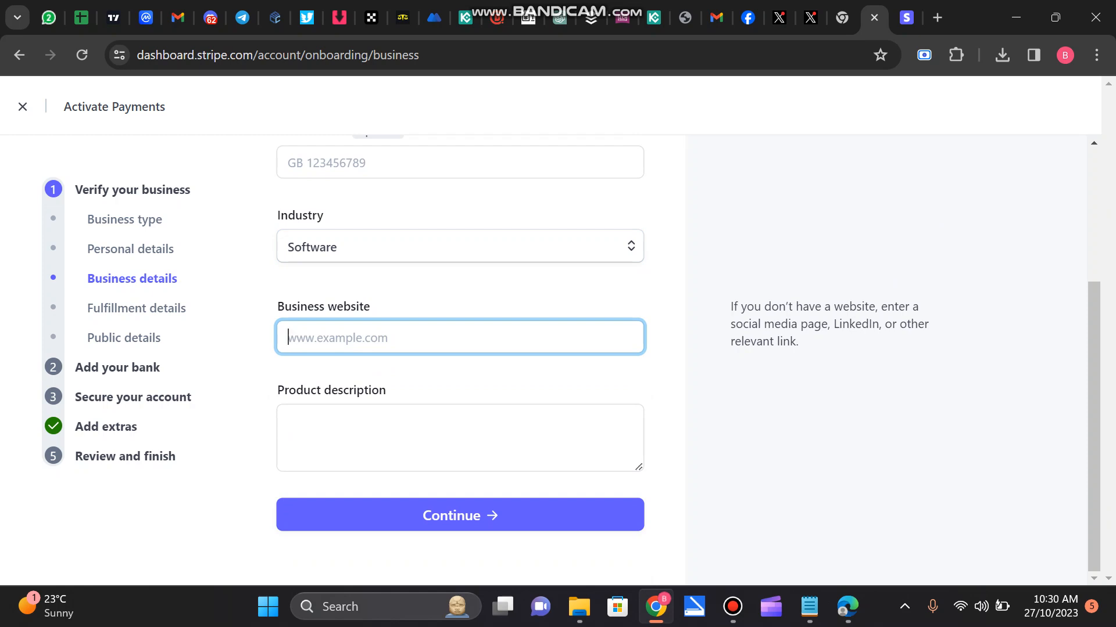
# Clear the product description and confirm leaving the step despite unsaved changes
pyautogui.click(401, 435)
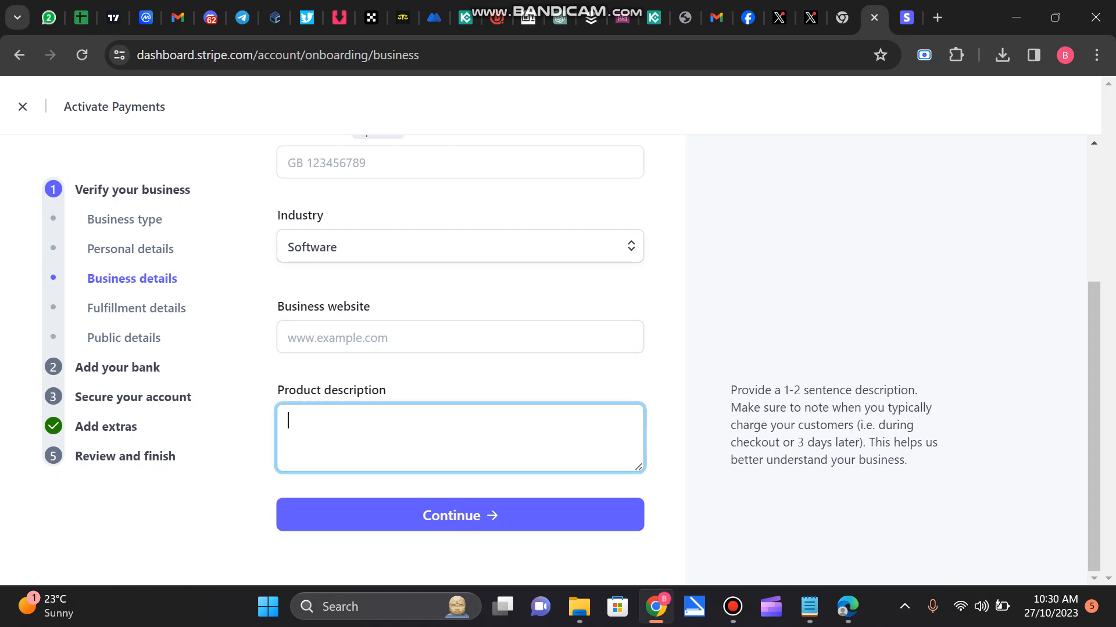
pyautogui.write('000')
pyautogui.press('BackSpace')
pyautogui.press('BackSpace')
pyautogui.press('BackSpace')
pyautogui.press('Escape')
pyautogui.press('Return')
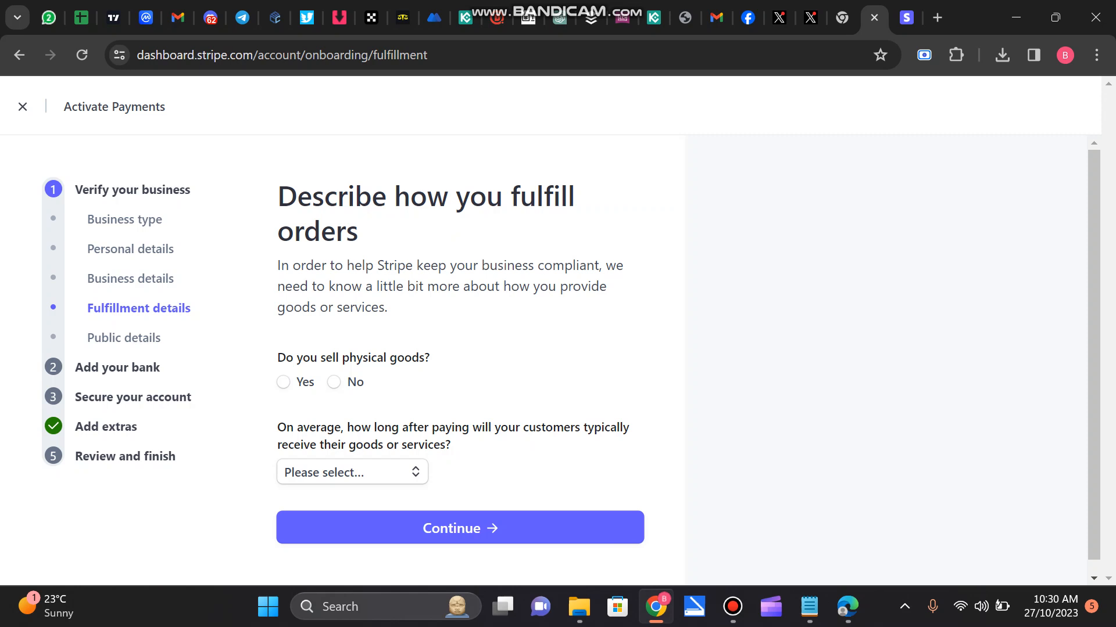
# Answer No to physical goods, set delivery time to Within one day, and continue
pyautogui.click(352, 382)
pyautogui.click(352, 472)
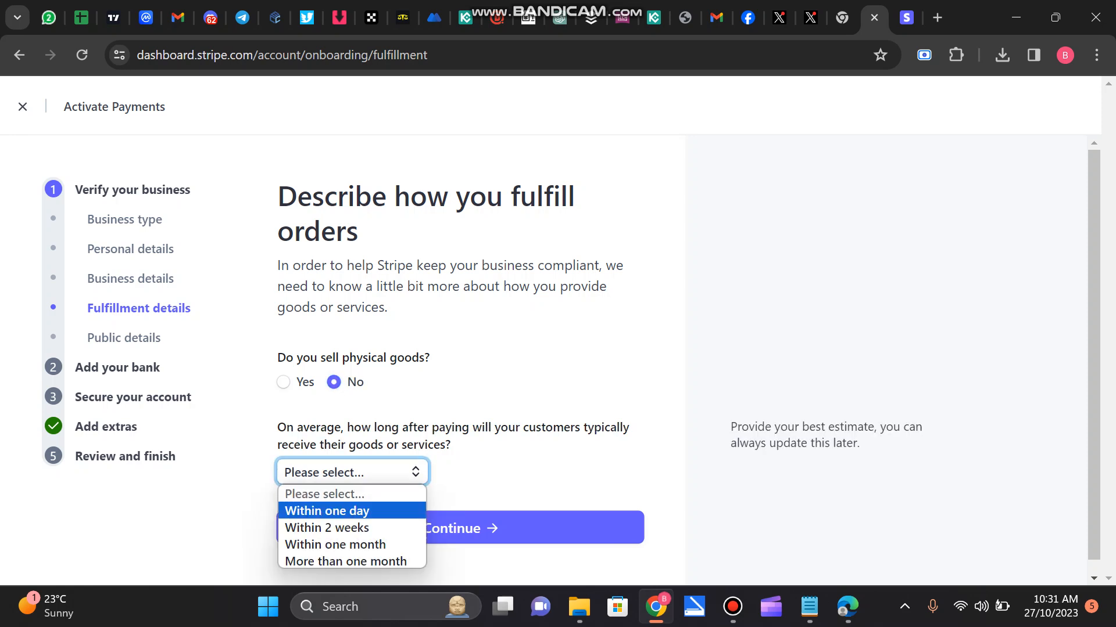
pyautogui.click(352, 511)
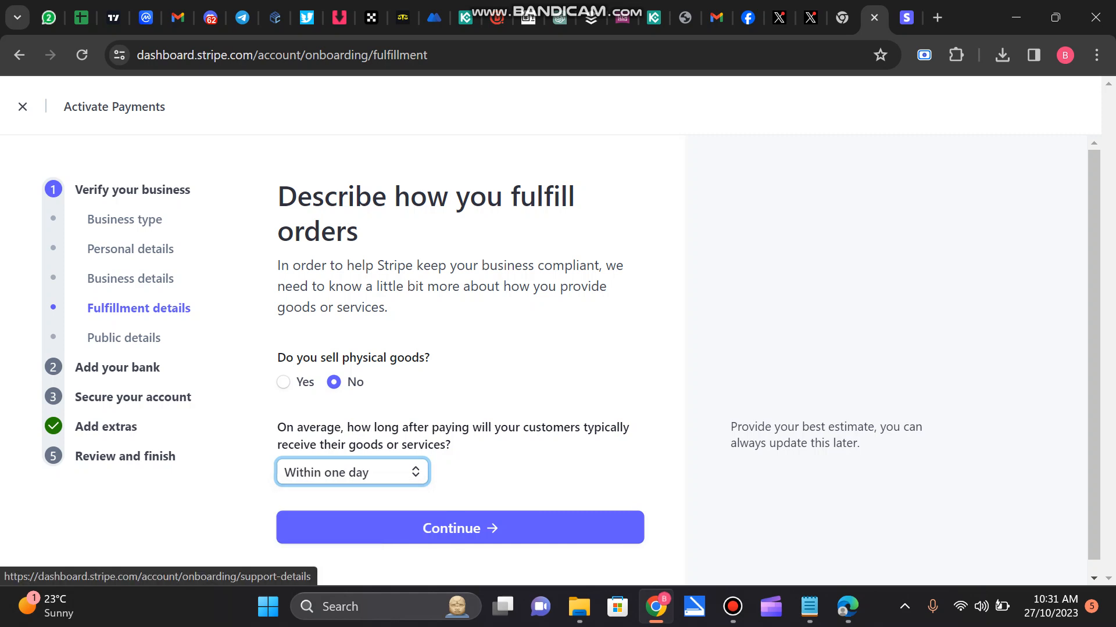
pyautogui.click(452, 528)
# Leave the statement descriptor blank, dismiss autofill, and move on to Add your bank
pyautogui.click(401, 368)
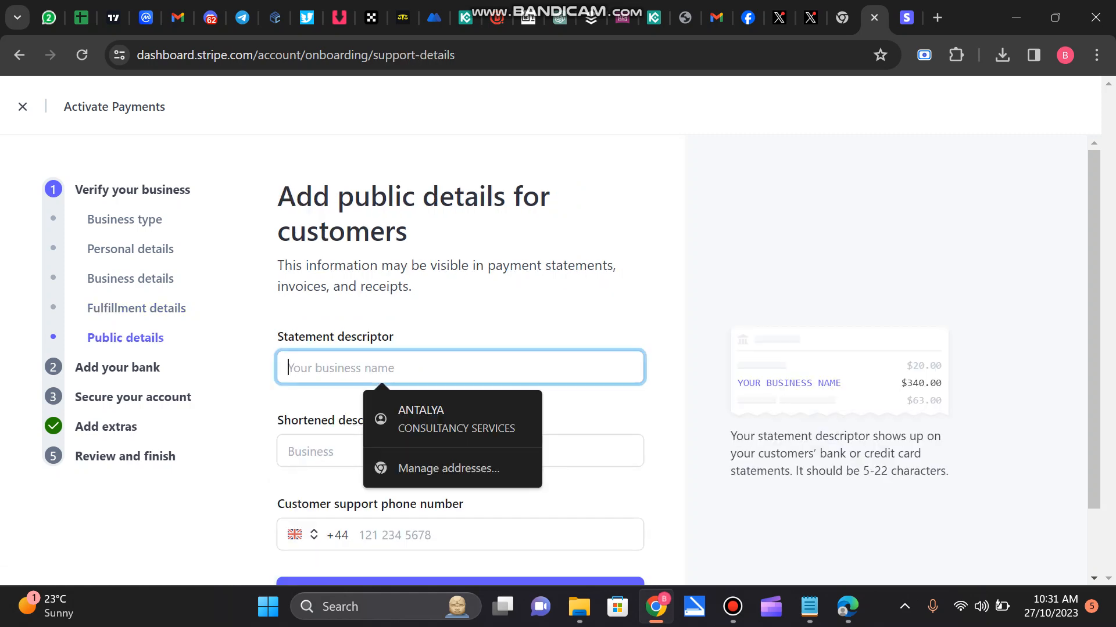
pyautogui.click(587, 406)
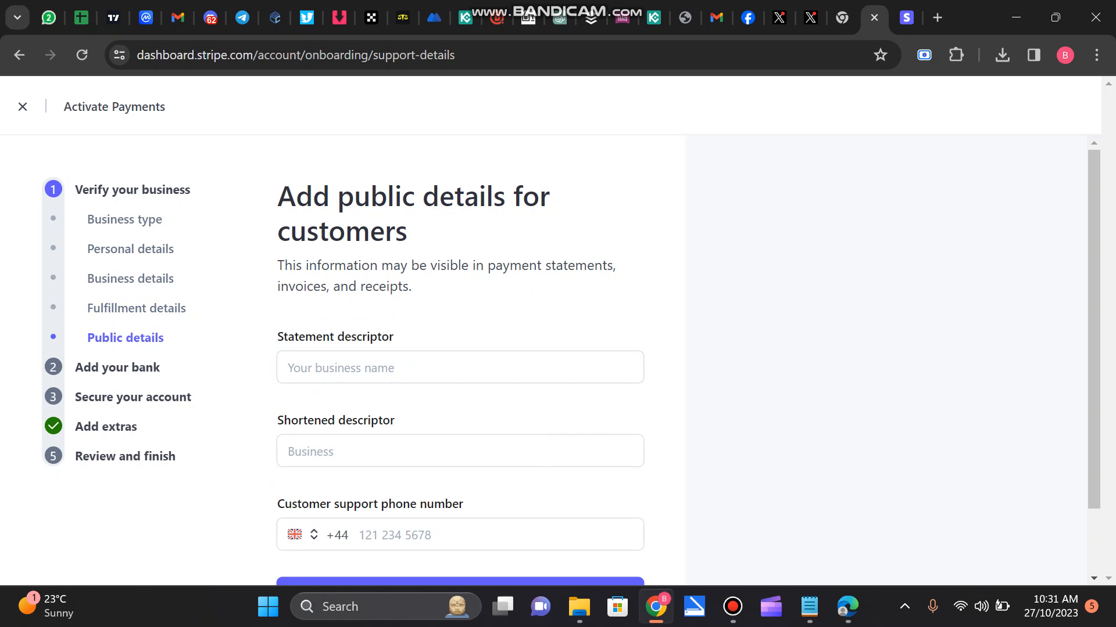
pyautogui.scroll(-1, 460, 360)
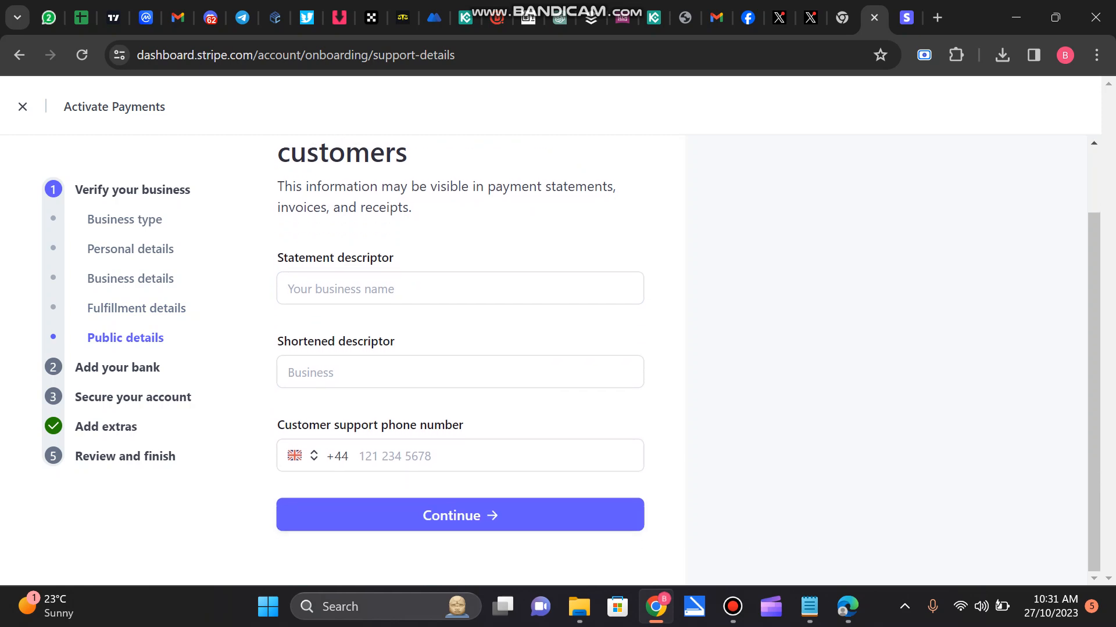
pyautogui.click(118, 368)
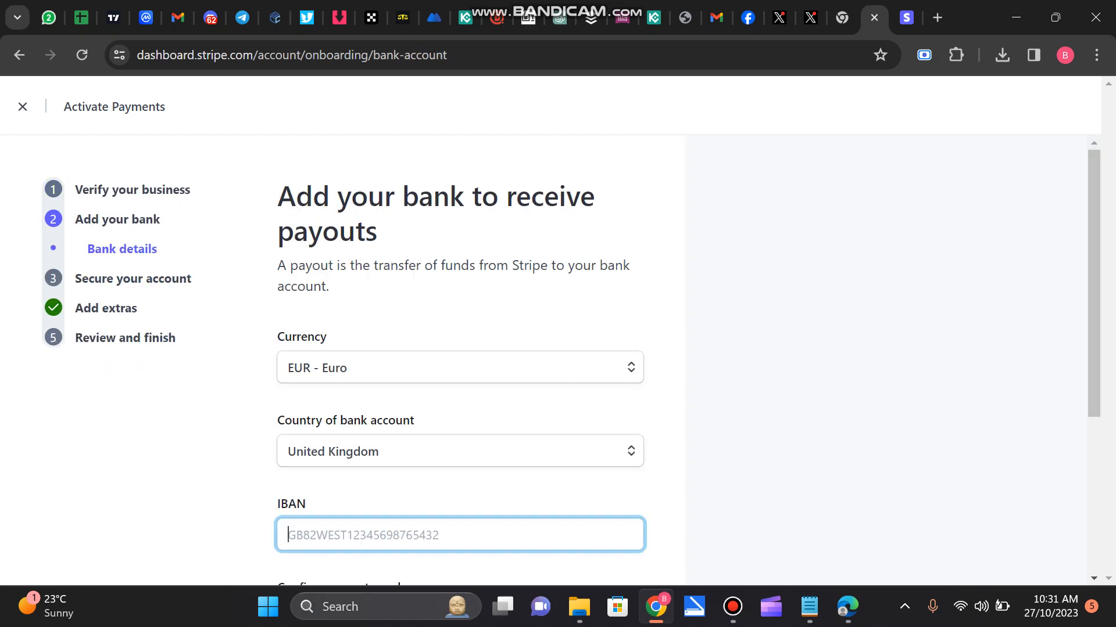
# Set the payout currency to GBP - British Pound
pyautogui.scroll(-1, 460, 360)
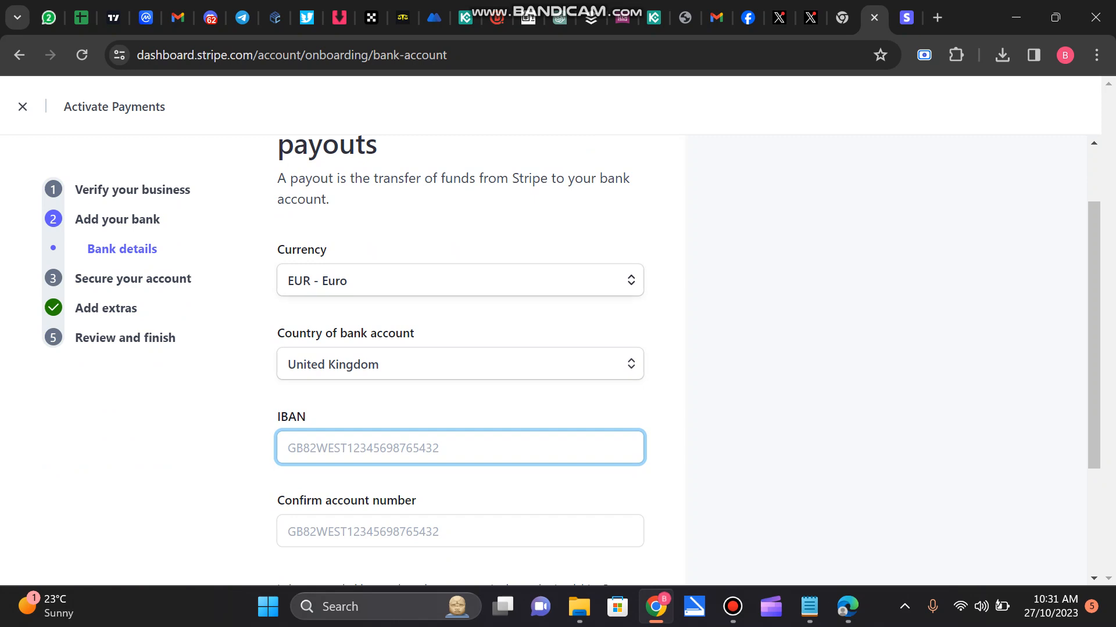
pyautogui.click(407, 281)
pyautogui.click(395, 356)
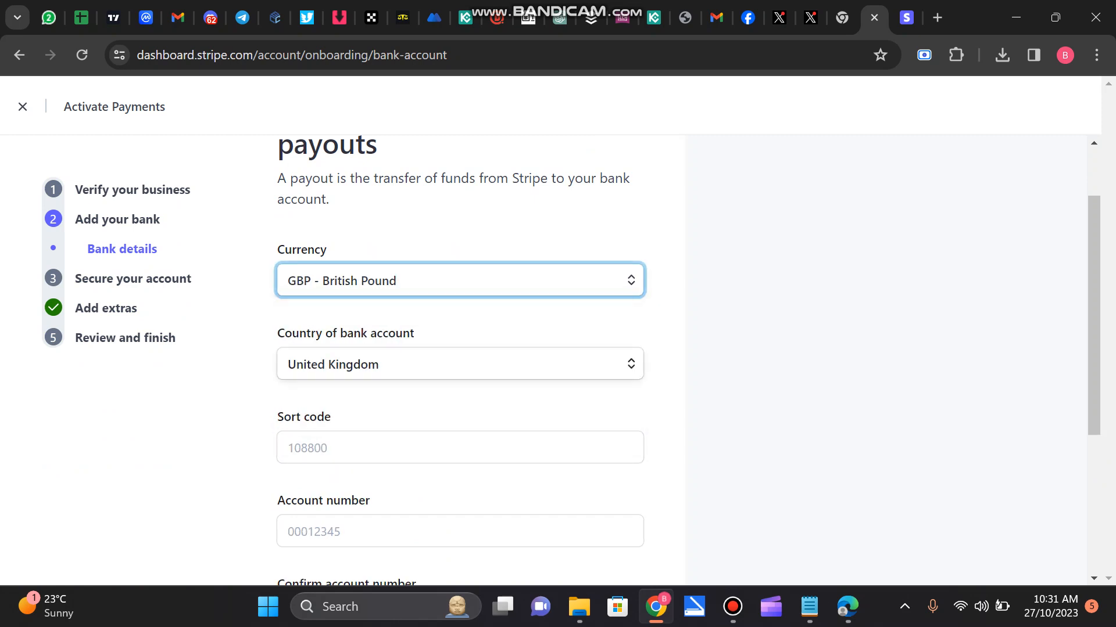
pyautogui.scroll(-1, 460, 360)
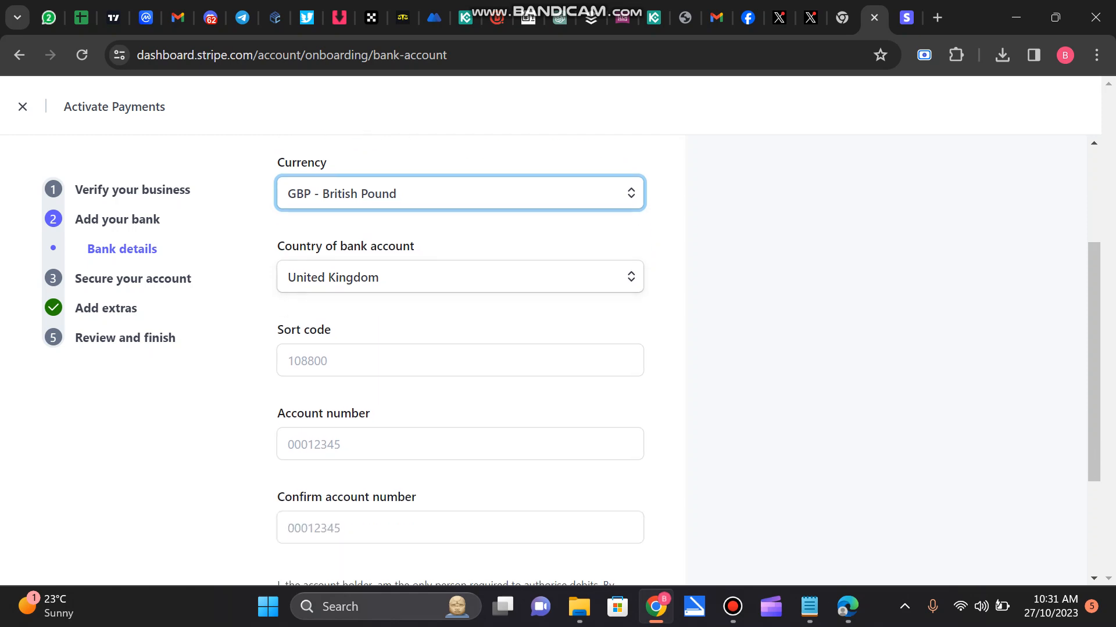
# Move through the Sort code, Account number and confirm account number fields
pyautogui.press('Tab')
pyautogui.scroll(-2, 460, 360)
pyautogui.press('Tab')
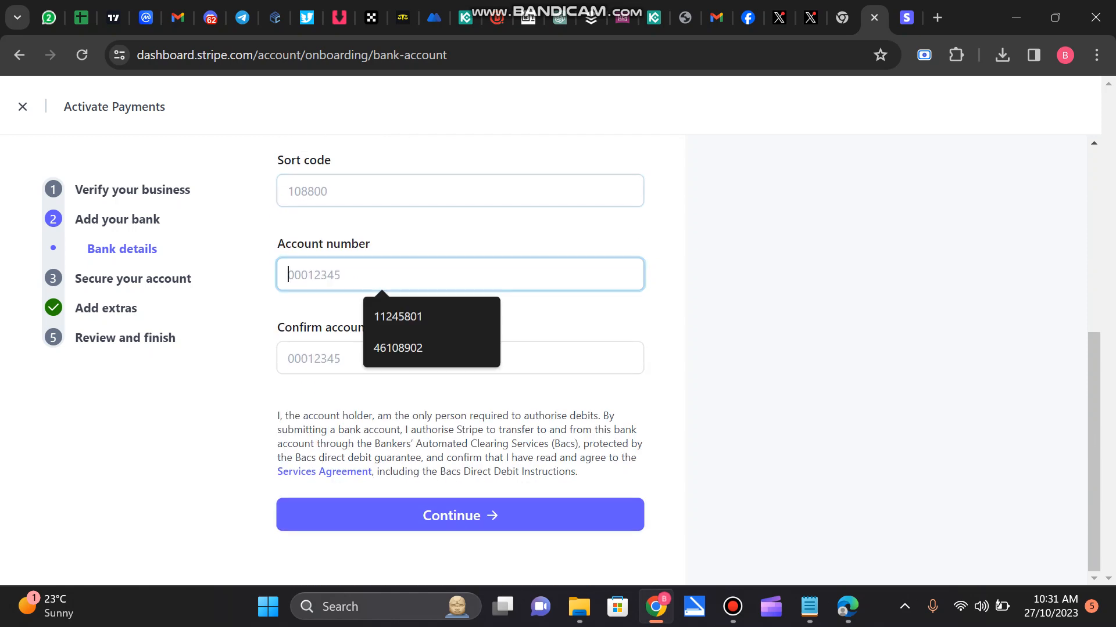
pyautogui.press('Tab')
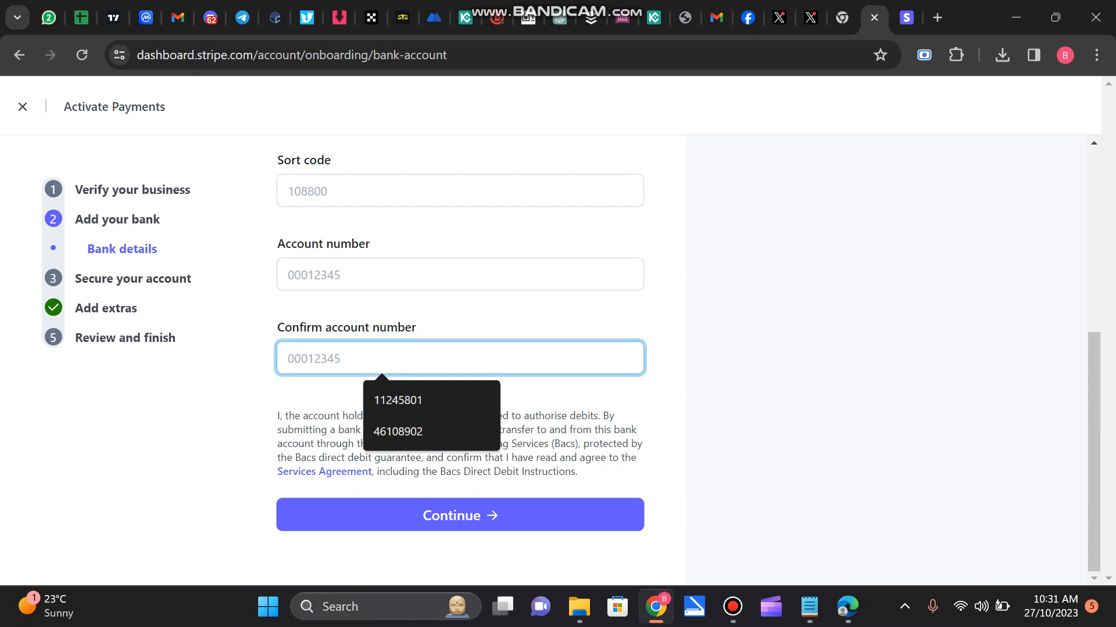
pyautogui.scroll(3, 460, 360)
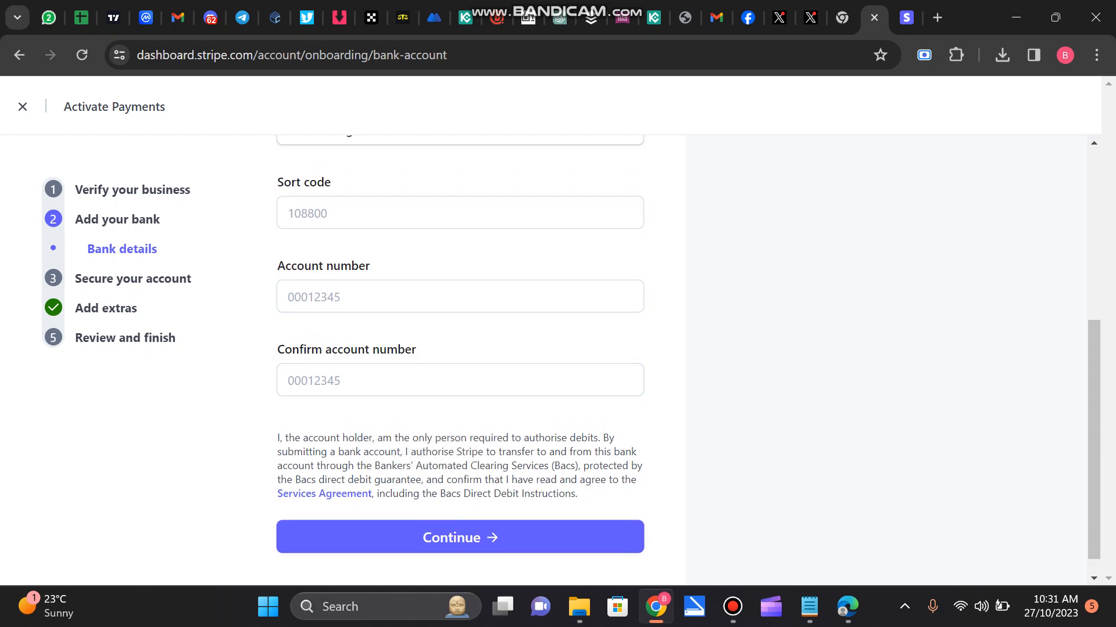
pyautogui.scroll(-2, 460, 361)
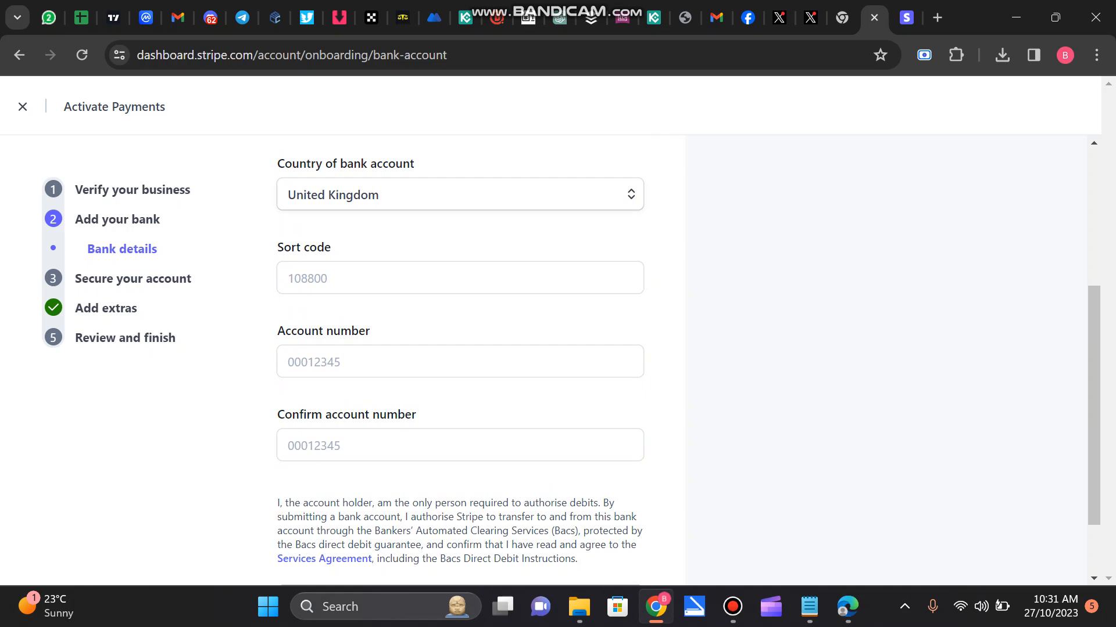
# In a new tab, search Google for 'wise', open the Wise login page, then head back to Stripe
pyautogui.hotkey('ctrl', 't')
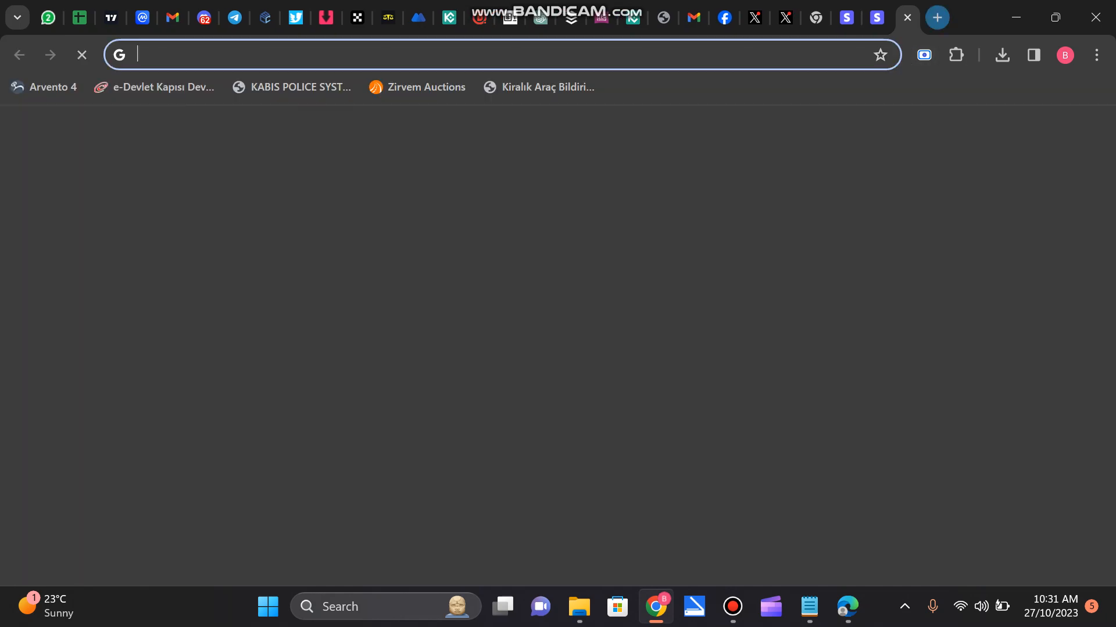
pyautogui.write('wise')
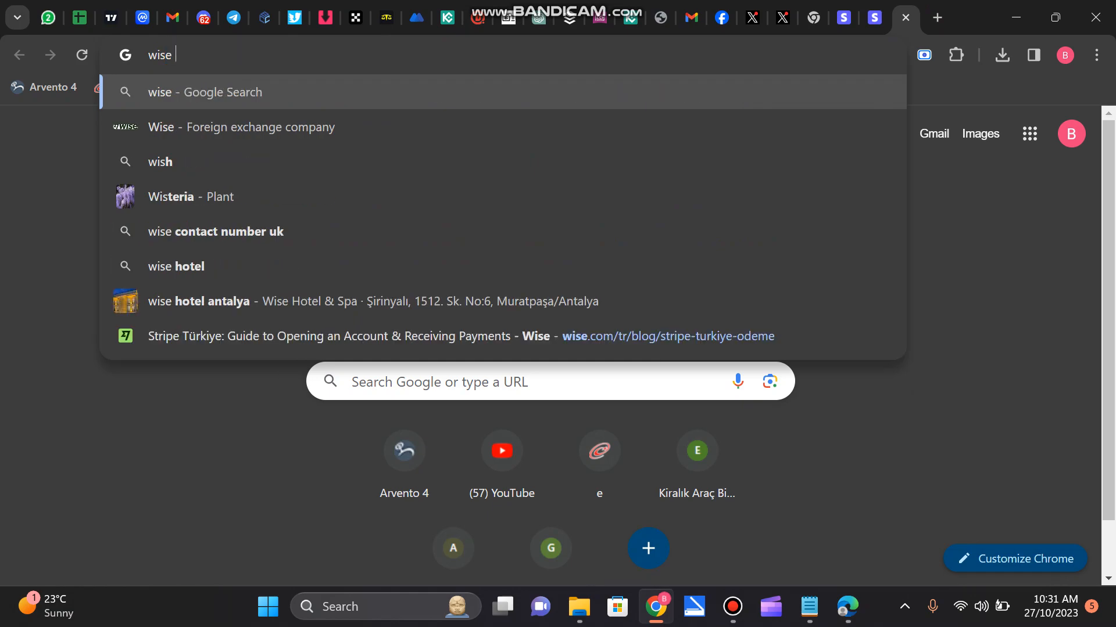
pyautogui.press('Return')
pyautogui.scroll(-10, 558, 331)
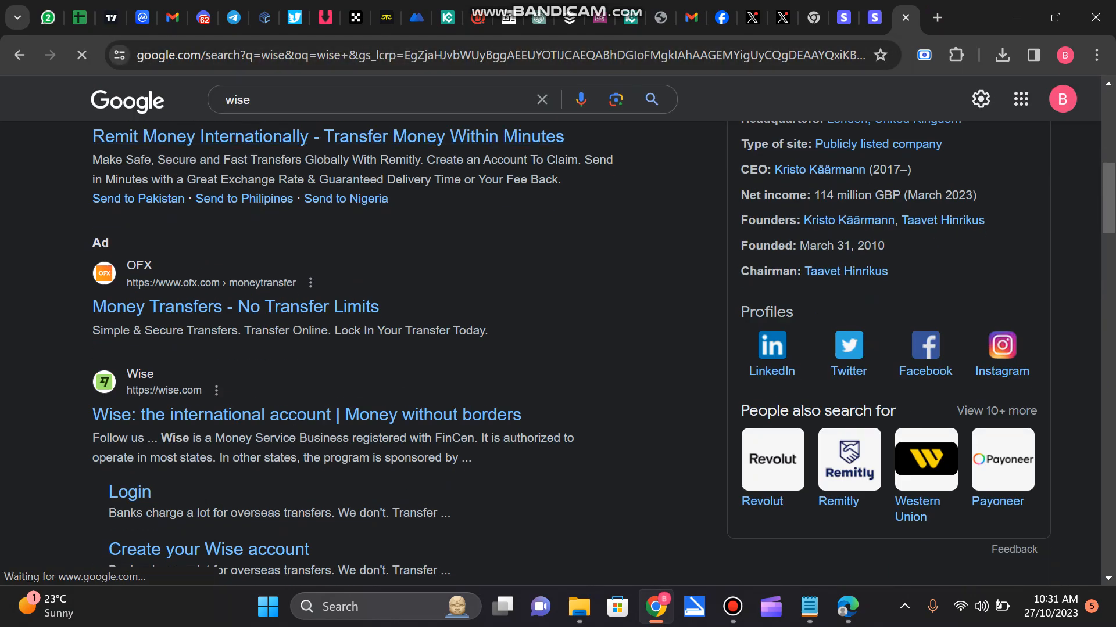
pyautogui.click(130, 231)
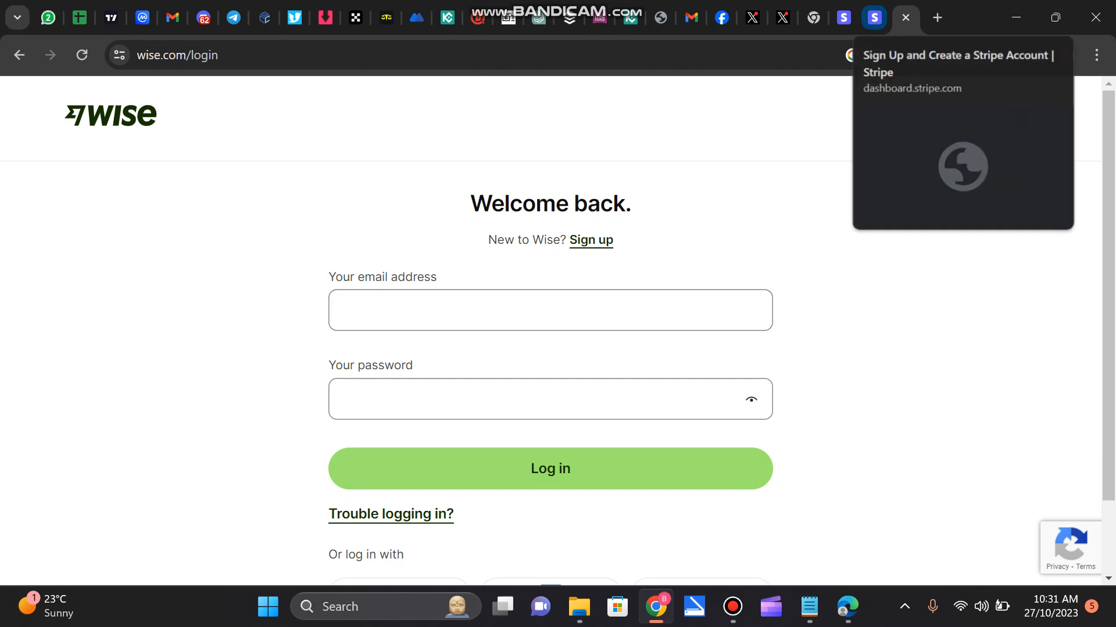
pyautogui.click(874, 17)
# Return to the Stripe bank form, click into Sort code, then jump to 'Secure your account'
pyautogui.click(844, 17)
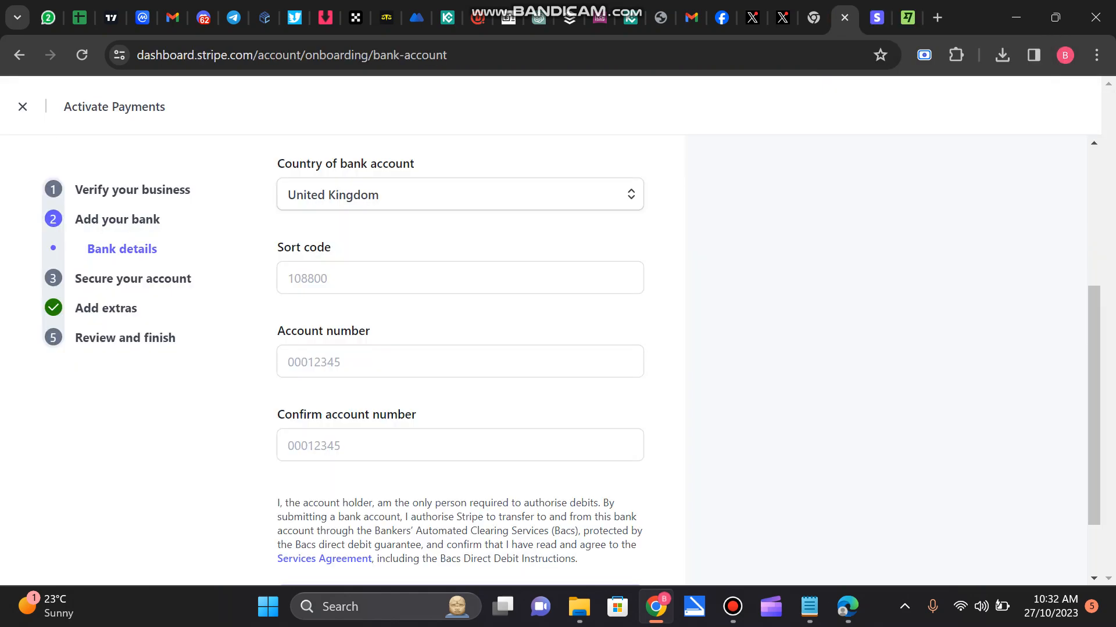
pyautogui.click(459, 278)
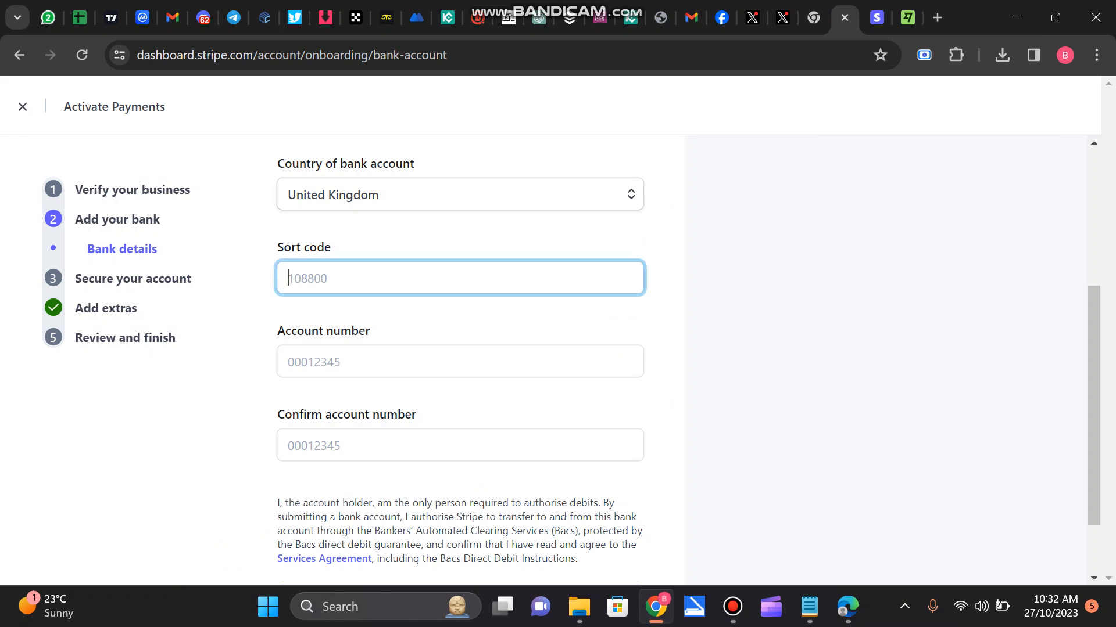
pyautogui.scroll(-2, 460, 360)
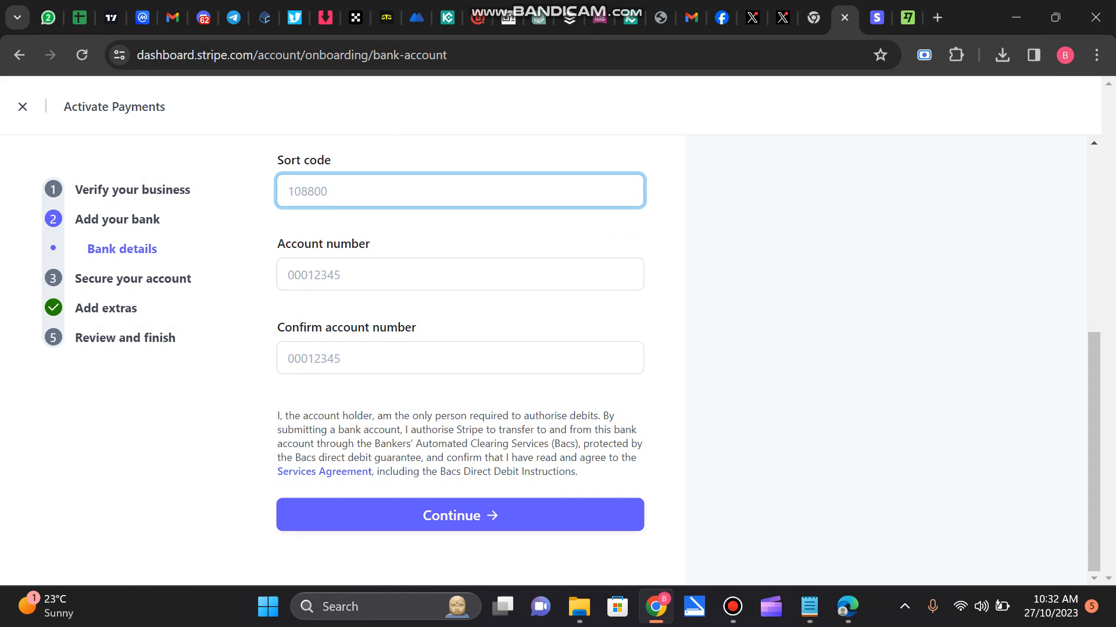
pyautogui.click(133, 279)
pyautogui.click(712, 322)
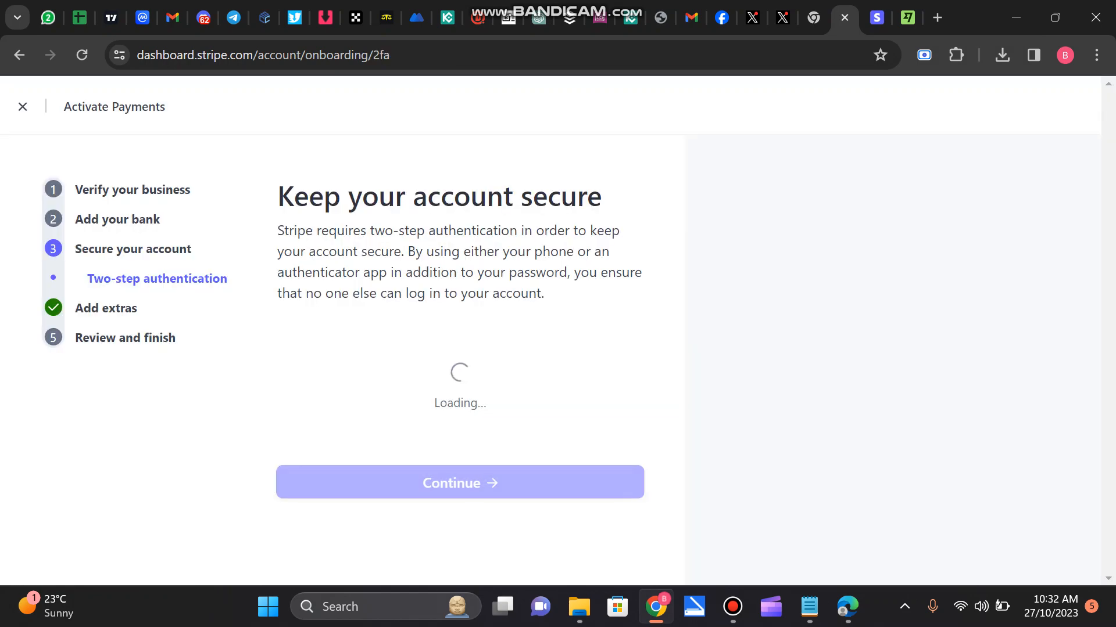
pyautogui.scroll(-2, 459, 361)
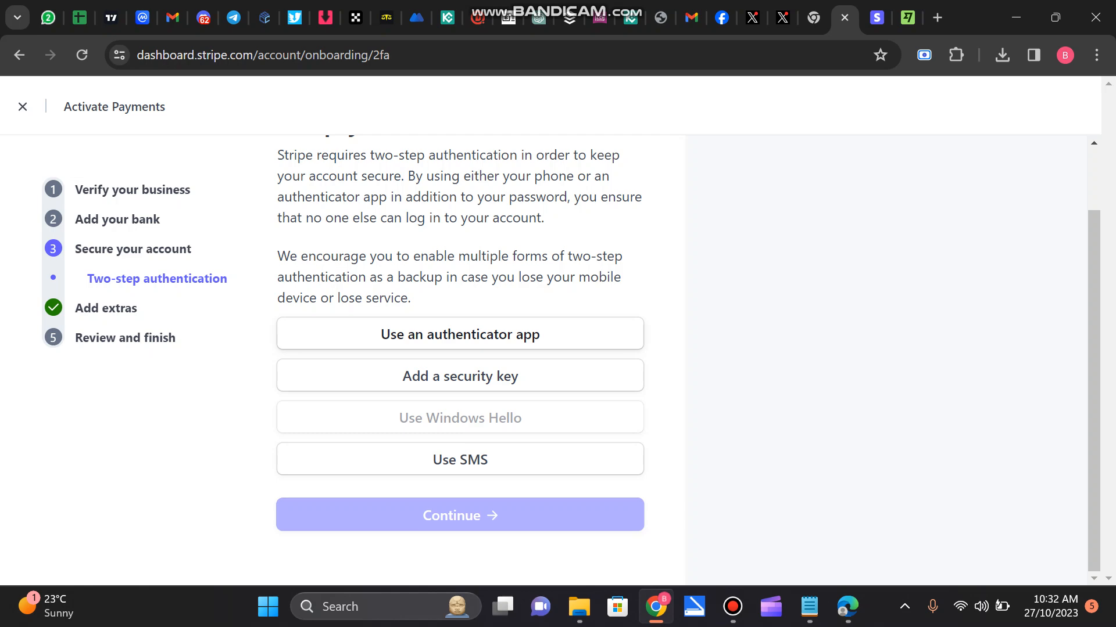
pyautogui.click(460, 335)
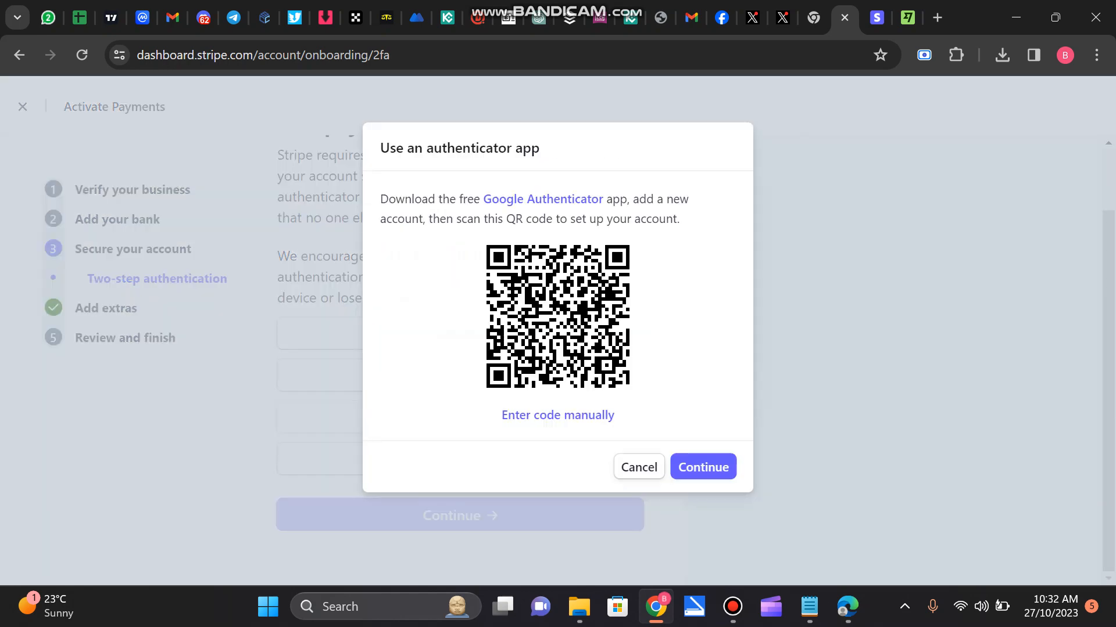
pyautogui.press('Escape')
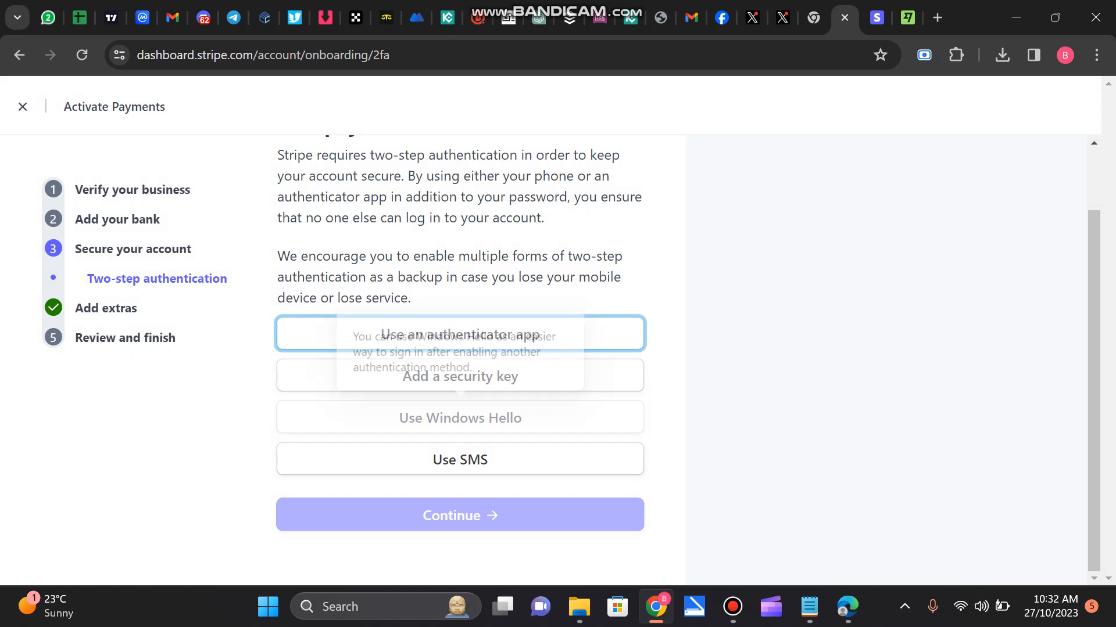
# Go to the Add extras step and skip automatic tax calculation for now
pyautogui.click(106, 309)
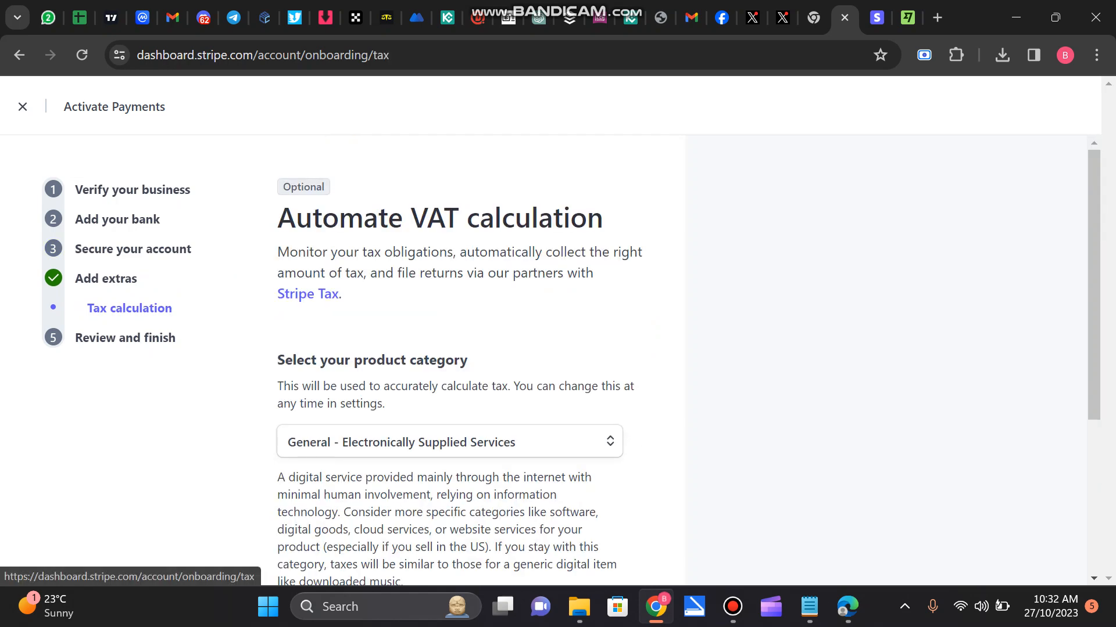
pyautogui.scroll(-2, 459, 361)
pyautogui.scroll(-1, 459, 360)
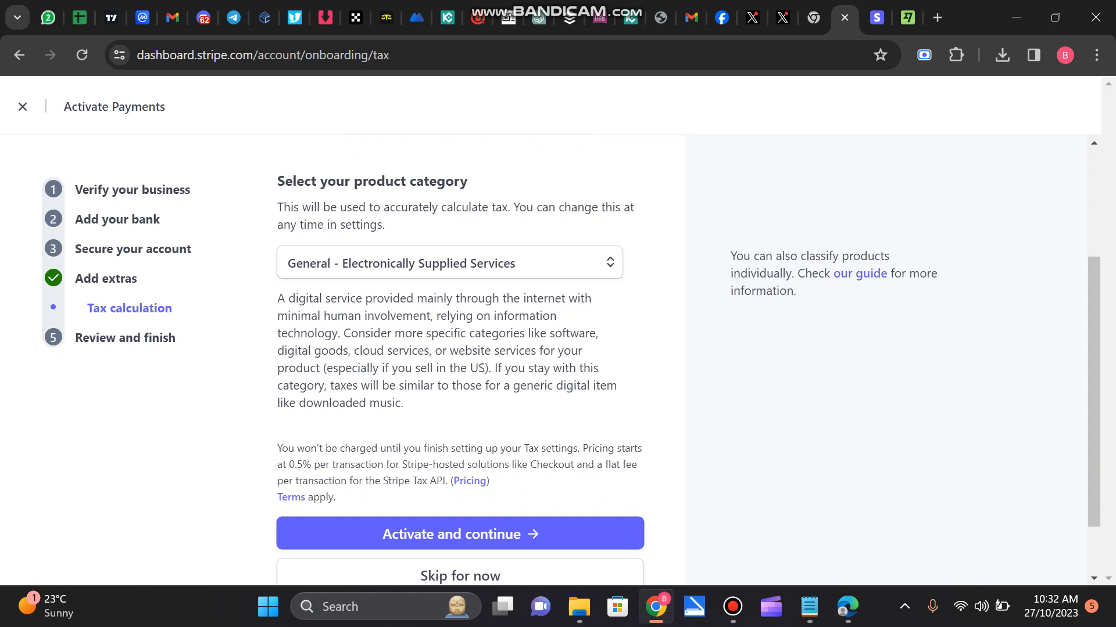
pyautogui.scroll(1, 459, 361)
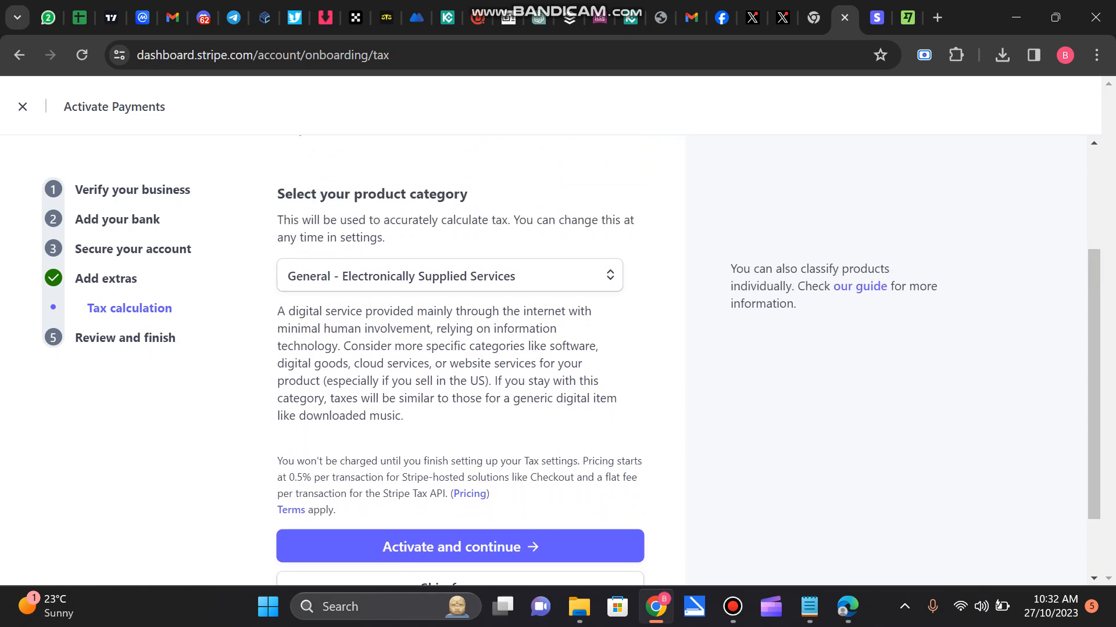
pyautogui.scroll(-1, 459, 360)
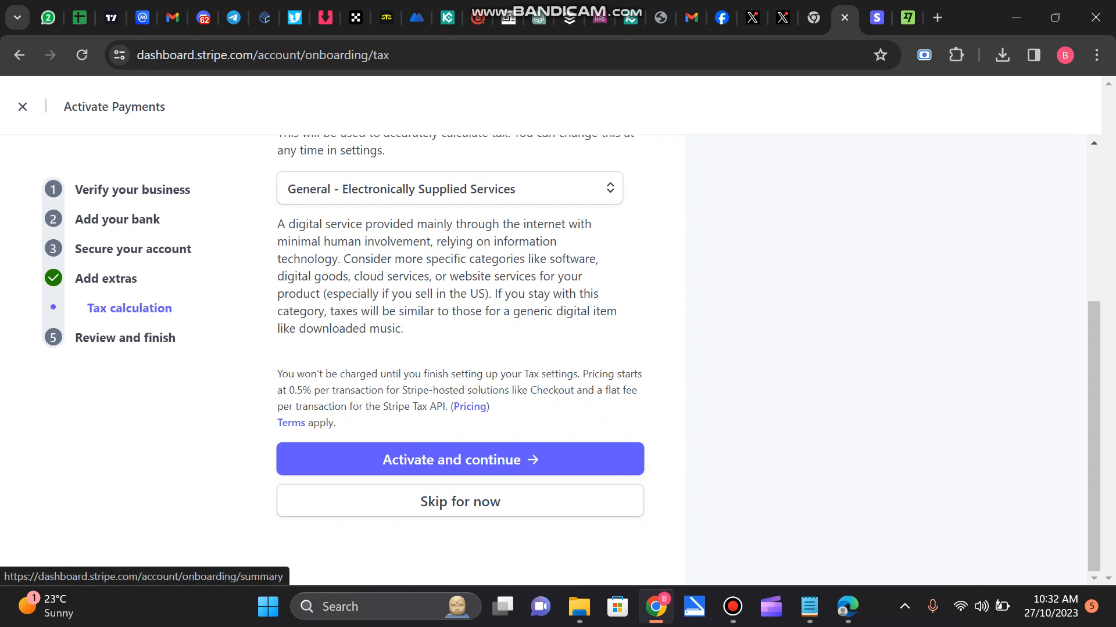
pyautogui.click(459, 501)
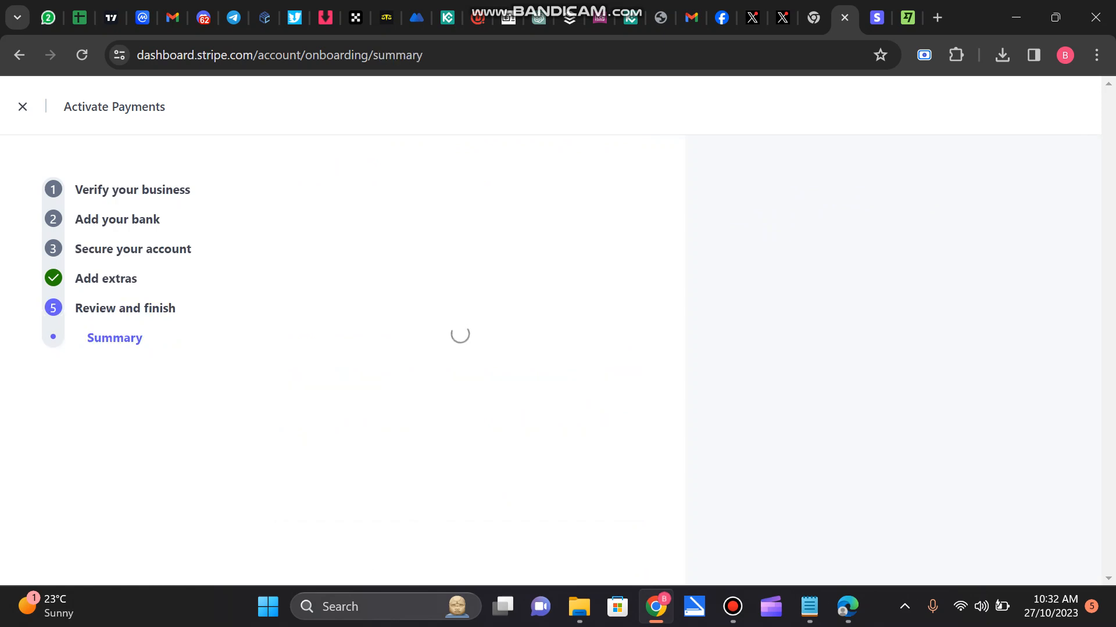
# Review the Summary's missing items and exit the Activate Payments flow
pyautogui.scroll(-1, 459, 360)
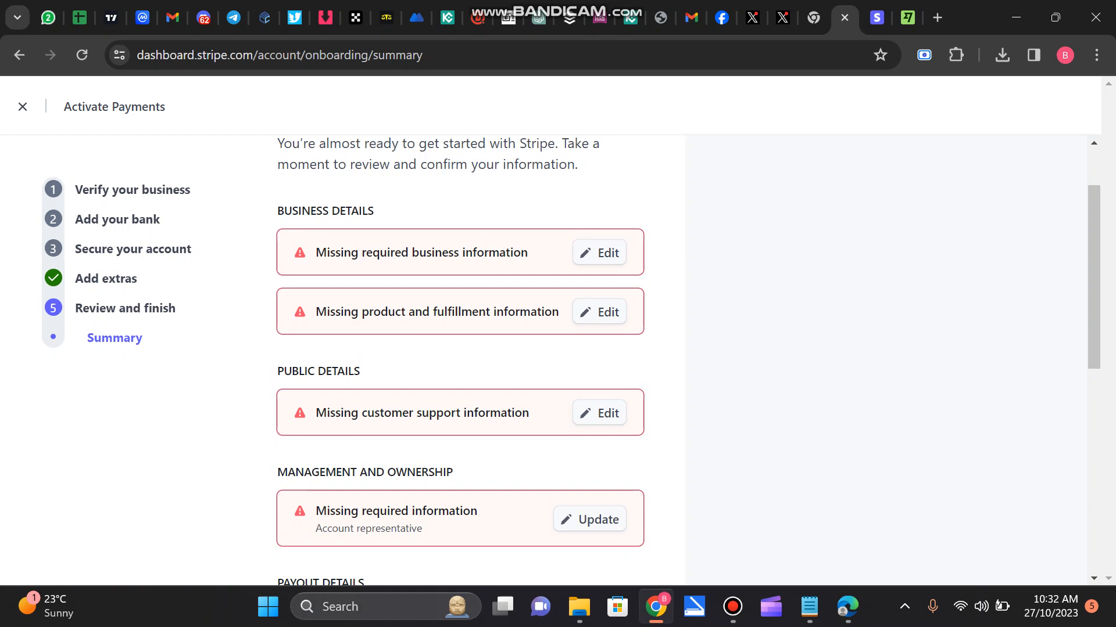
pyautogui.scroll(-4, 460, 360)
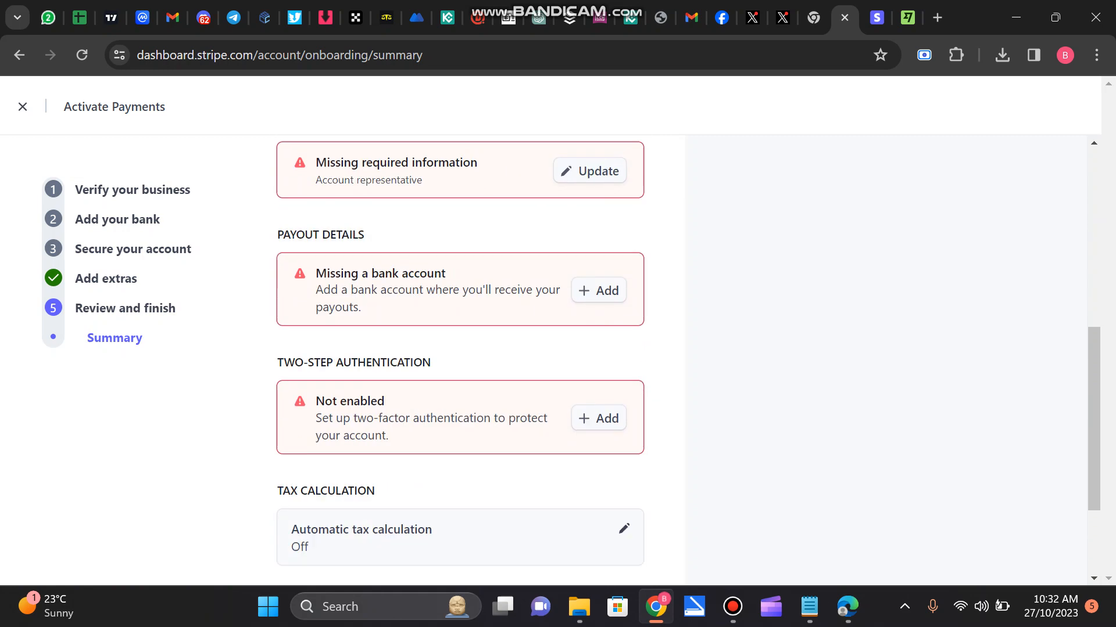
pyautogui.scroll(-2, 460, 360)
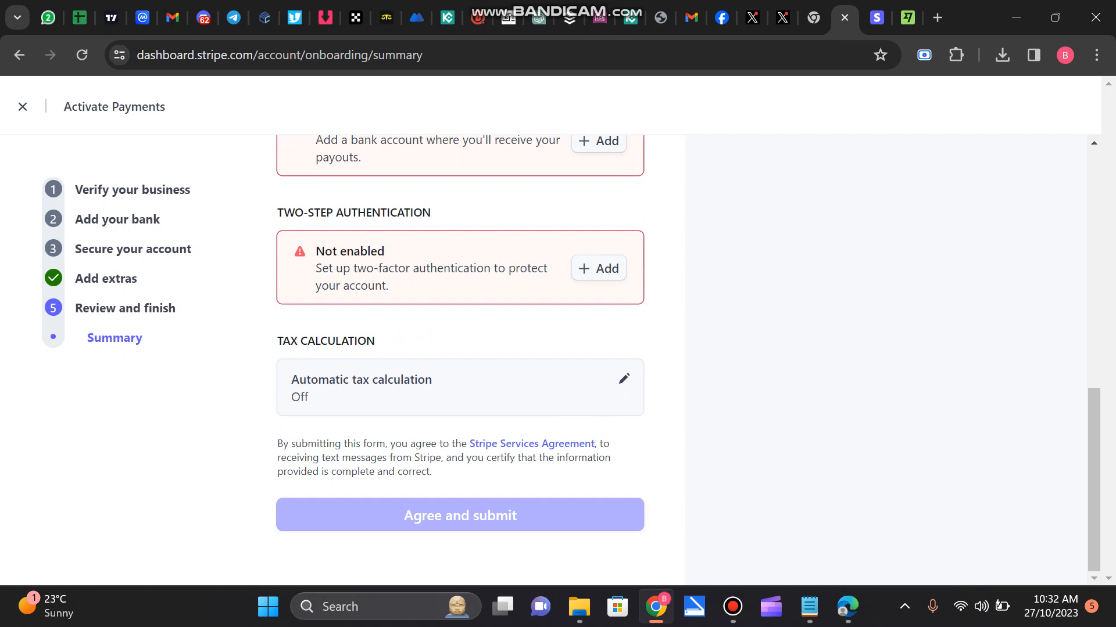
pyautogui.click(23, 106)
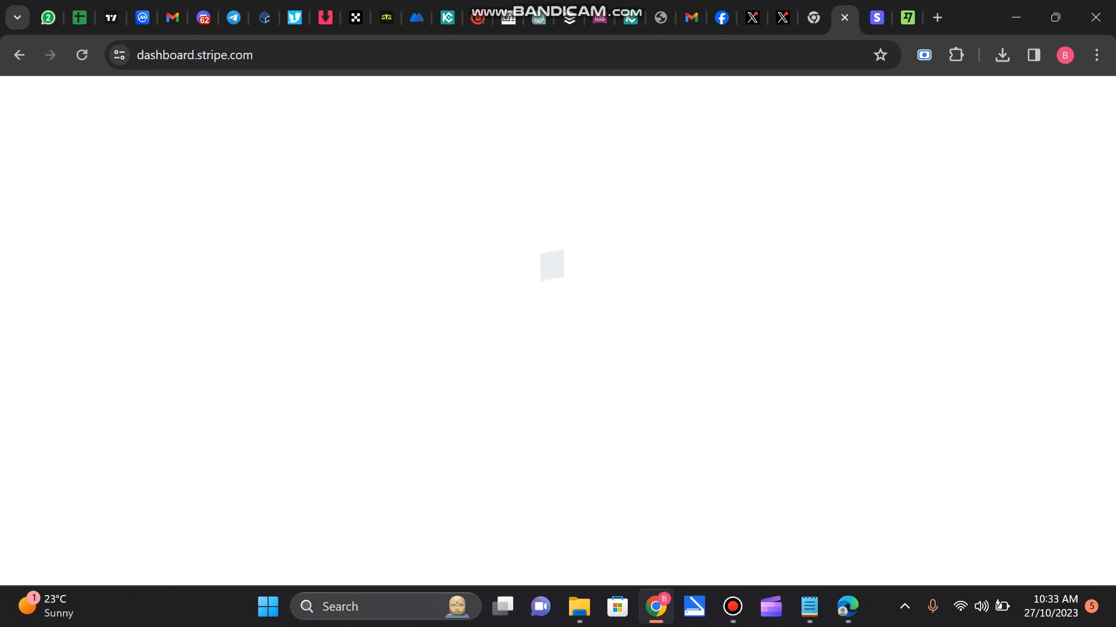
# Glance at the accounts list, Payments overview and Home, then close the Stripe tab
pyautogui.click(74, 97)
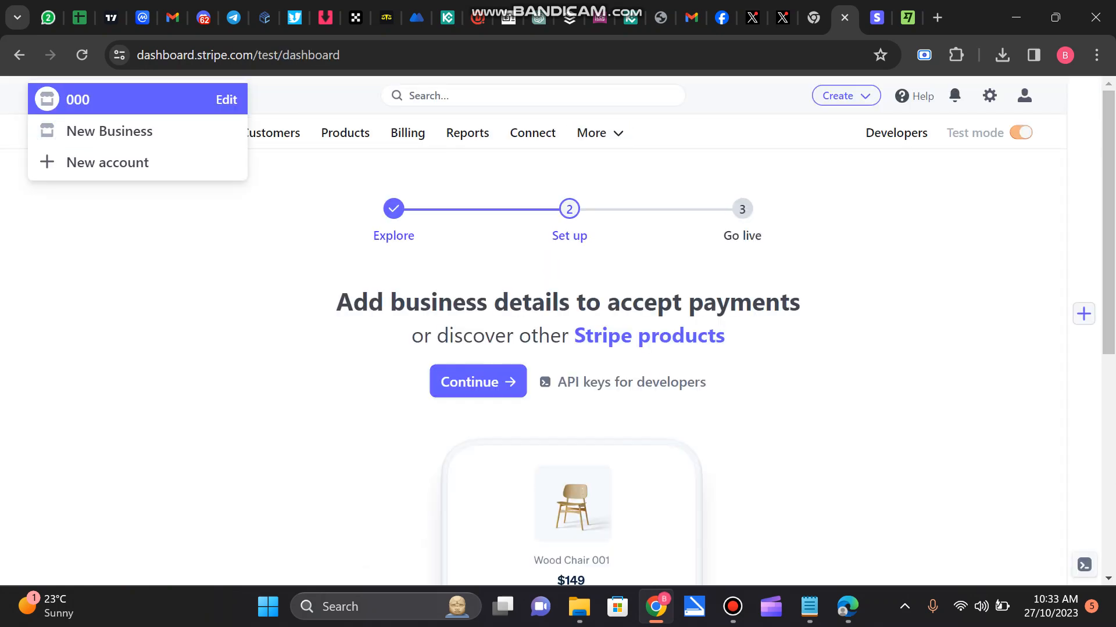
pyautogui.click(78, 99)
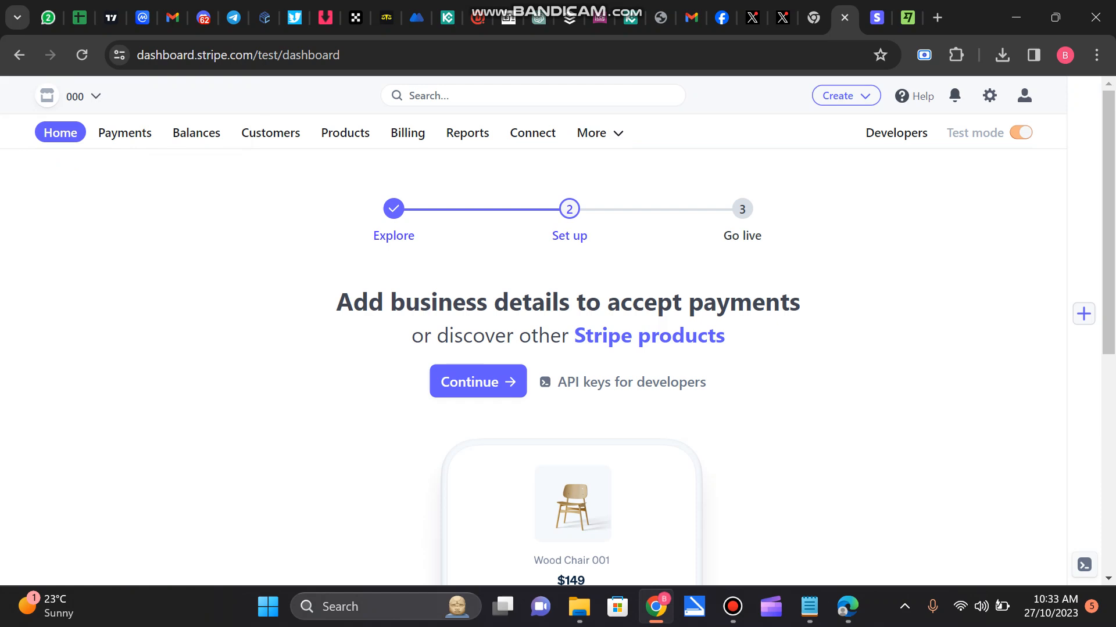
pyautogui.click(124, 133)
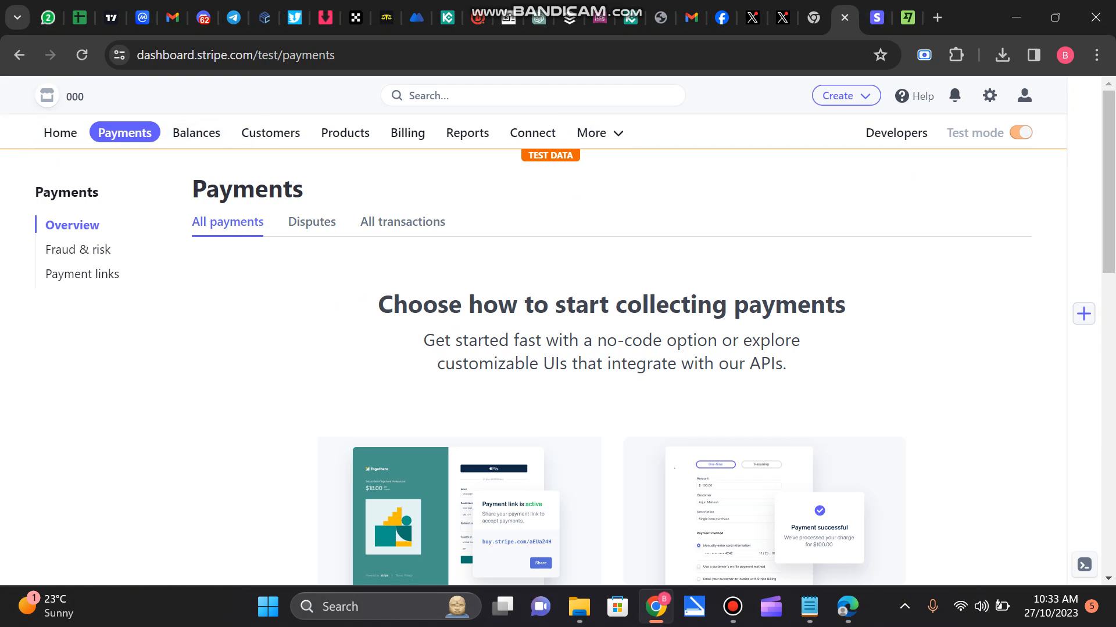
pyautogui.click(60, 133)
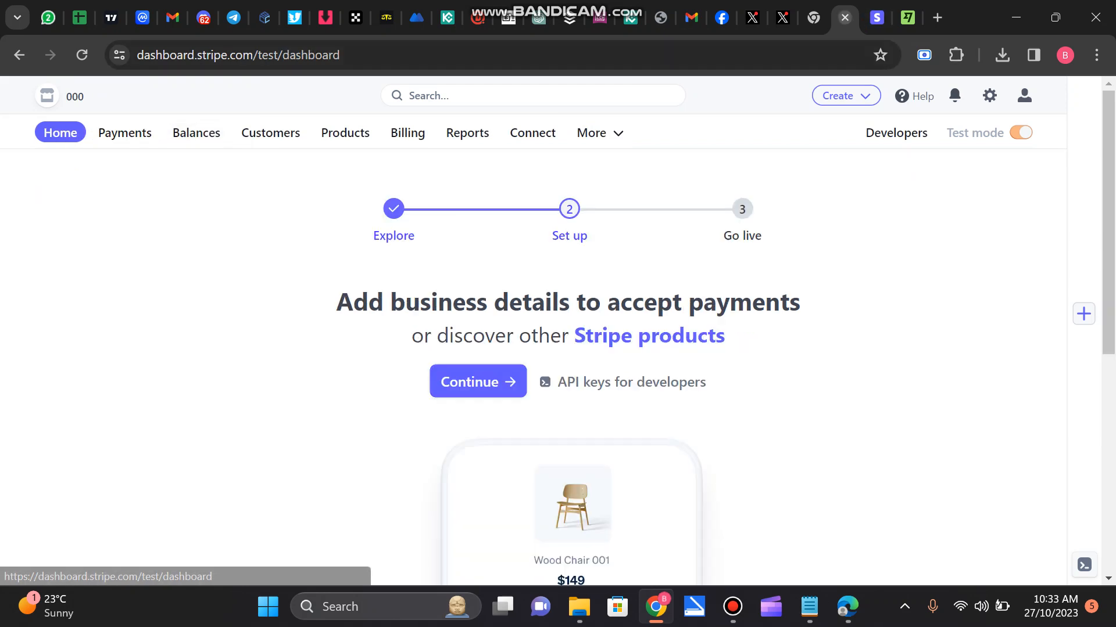
pyautogui.hotkey('ctrl', 'w')
pyautogui.hotkey('ctrl', 'w')
pyautogui.hotkey('ctrl', 'w')
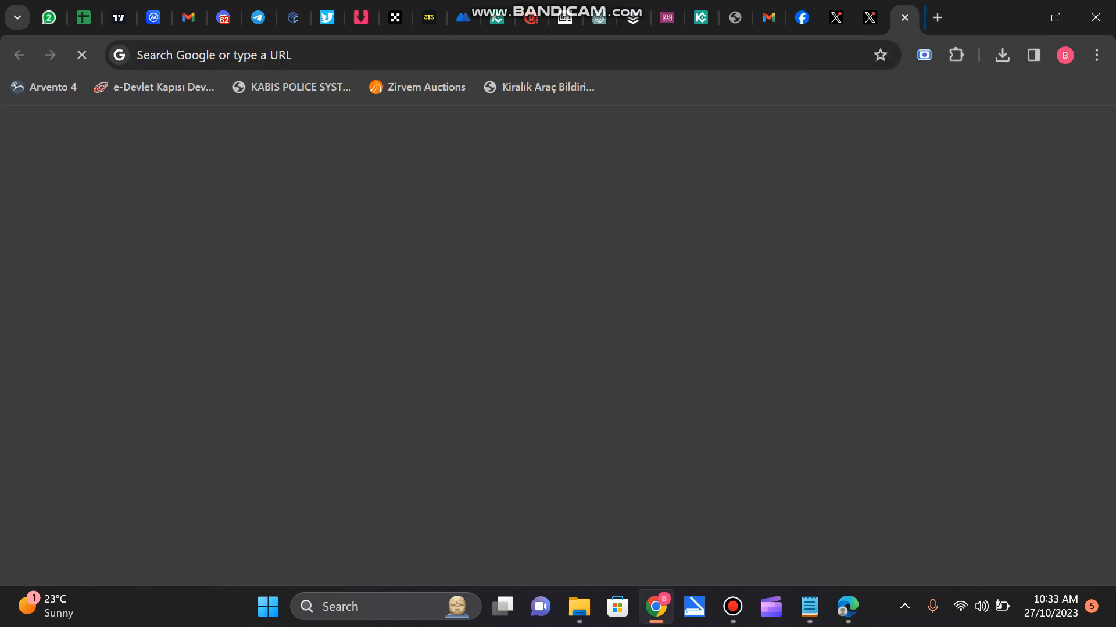
# Close the empty tab and open Manage payout account from X's More > Monetization settings
pyautogui.hotkey('ctrl', 'w')
pyautogui.hotkey('ctrl', 'shift', 'Tab')
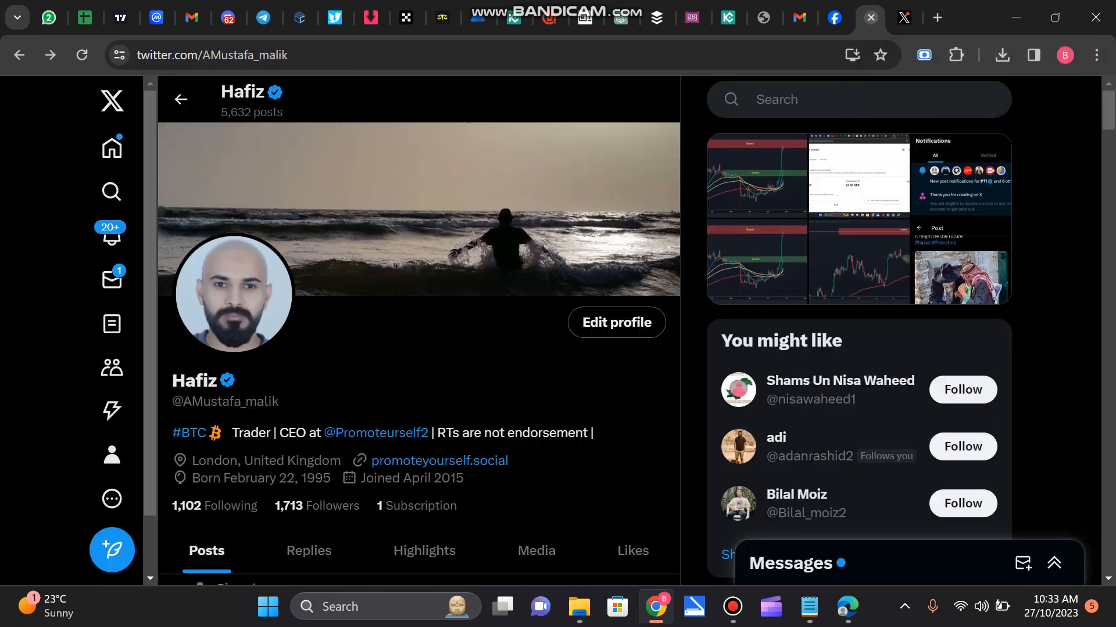
pyautogui.scroll(-1, 111, 372)
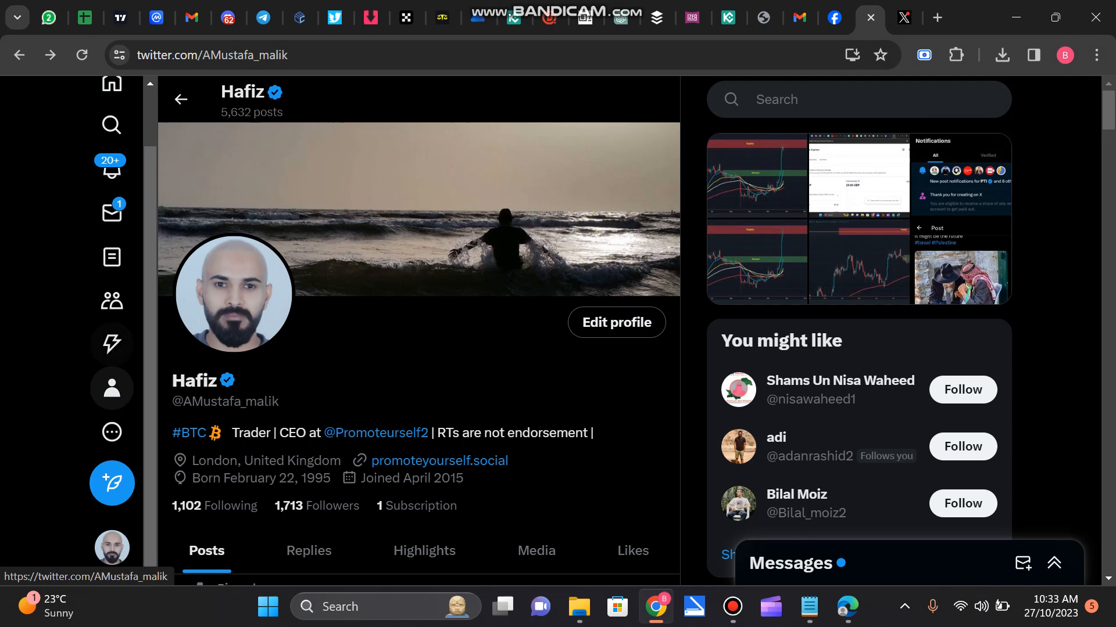
pyautogui.click(111, 432)
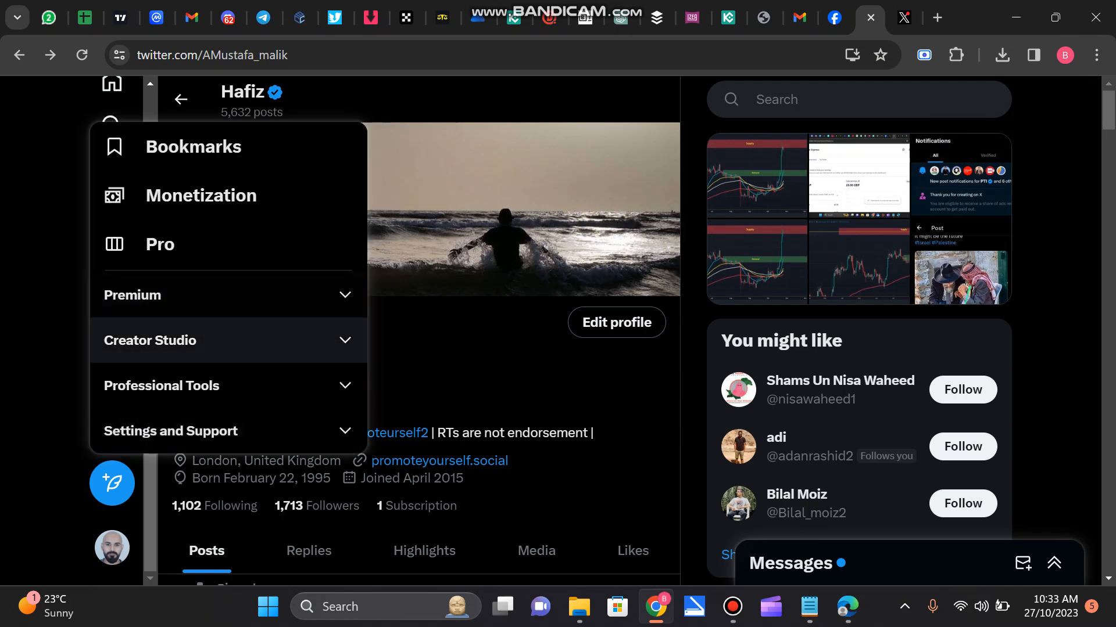
pyautogui.click(201, 195)
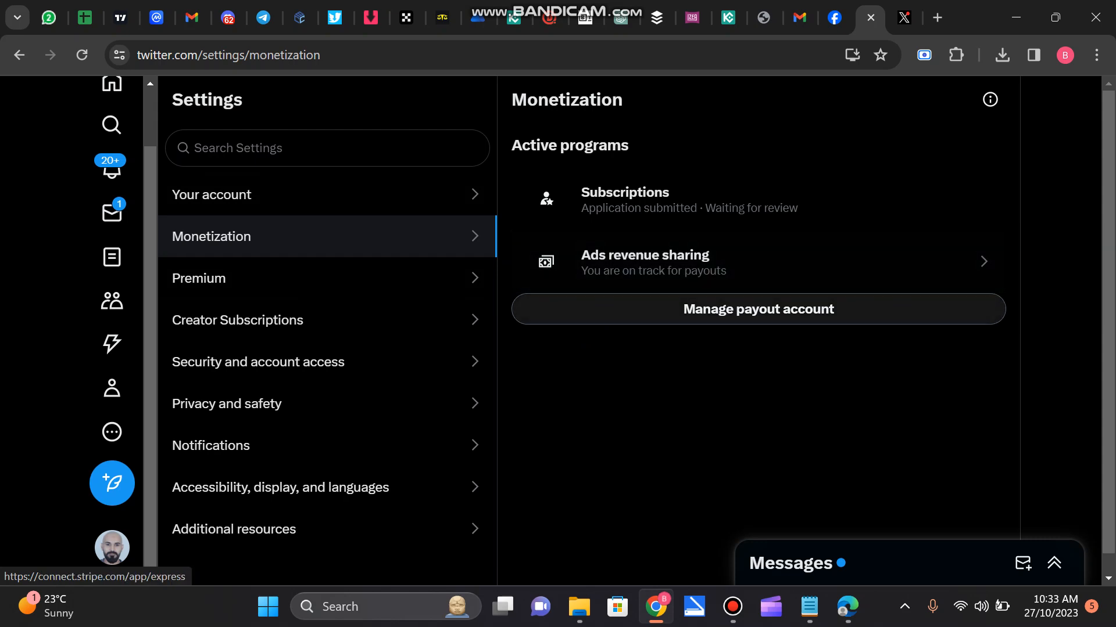
pyautogui.click(758, 309)
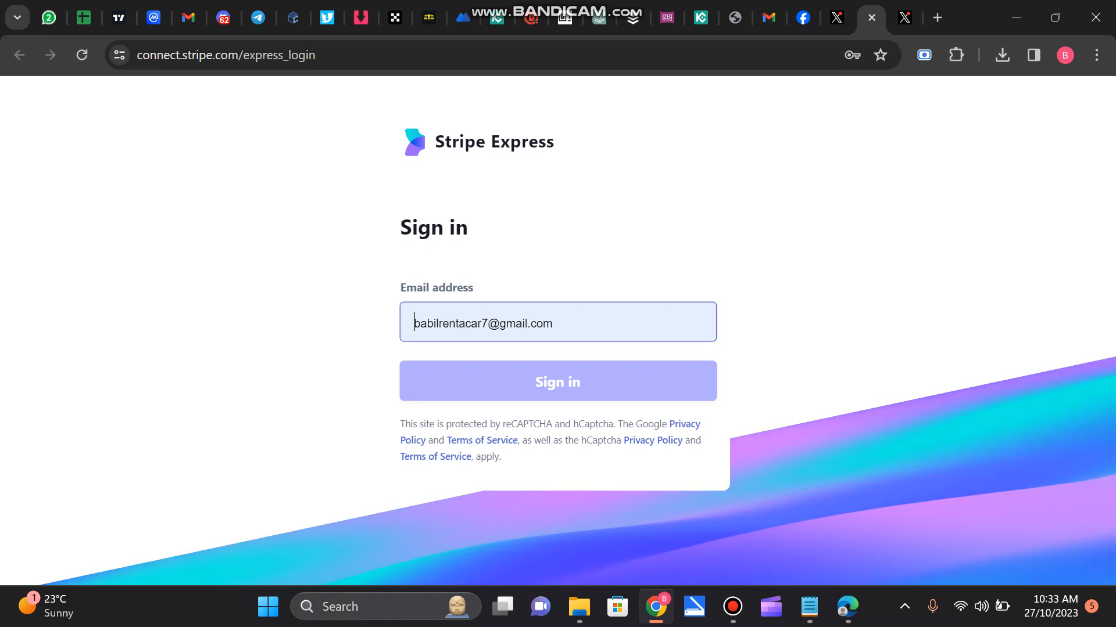
# Sign in to Stripe Express with the autofilled e-mail and enter the 6-digit SMS code
pyautogui.click(557, 382)
pyautogui.click(558, 382)
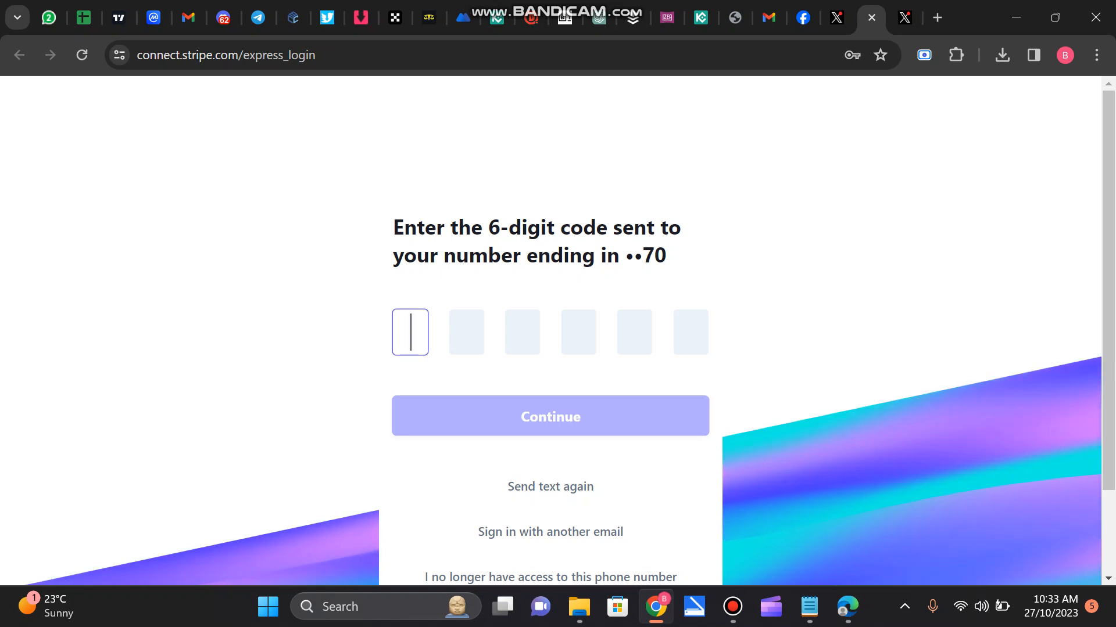
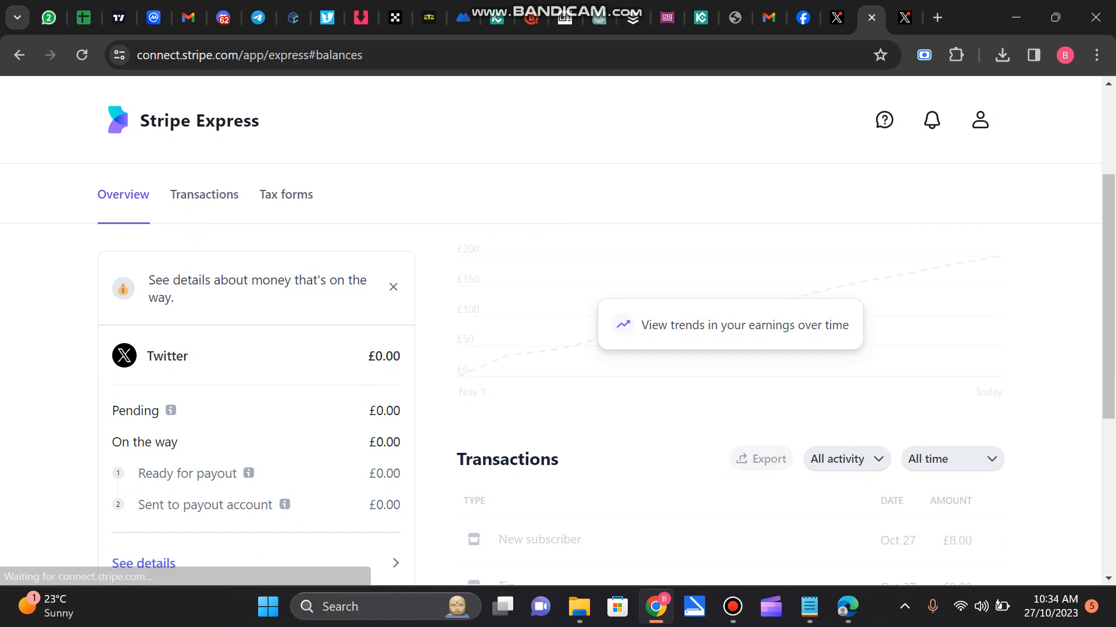
# Review the Express overview's £0.00 GBP balances and earnings goal, then close the tab
pyautogui.scroll(-6, 558, 377)
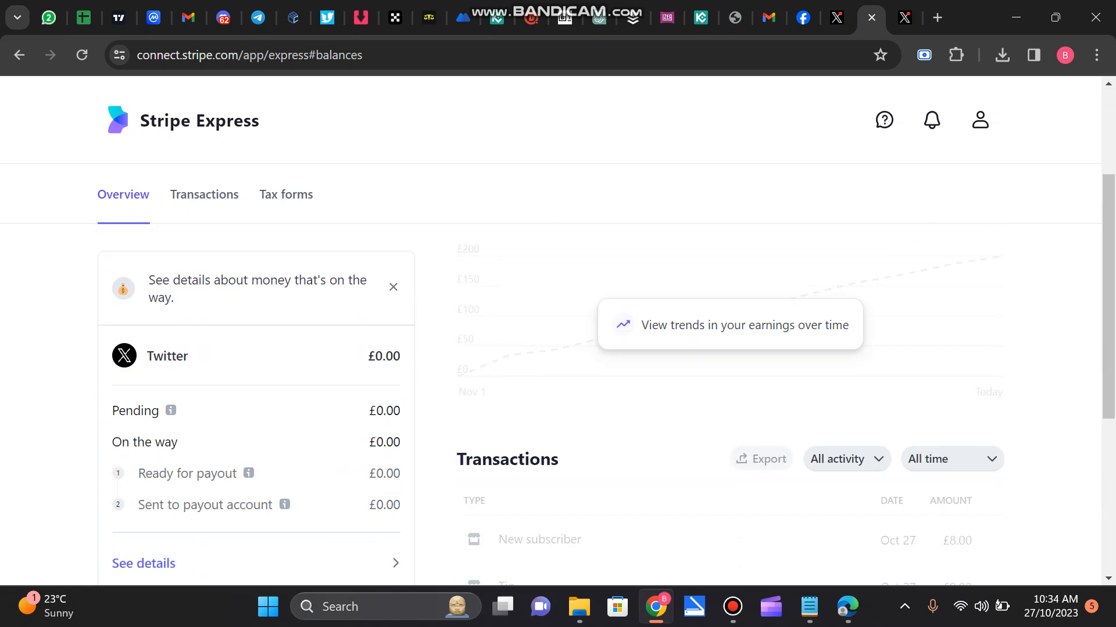
pyautogui.scroll(2, 558, 378)
pyautogui.scroll(2, 557, 378)
pyautogui.scroll(-2, 558, 378)
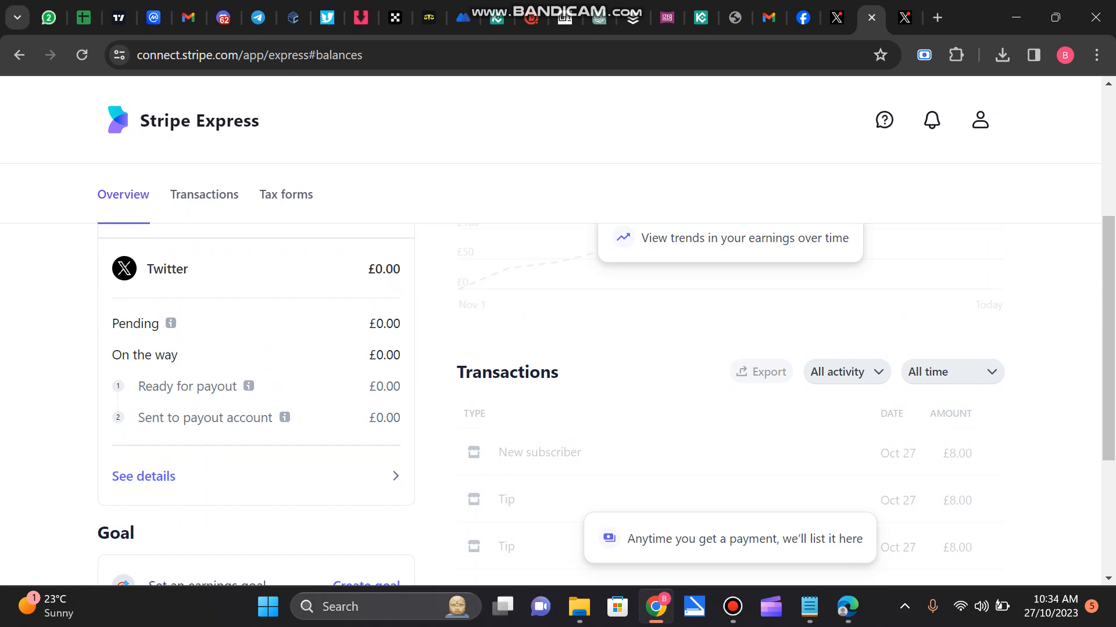
pyautogui.scroll(-2, 558, 378)
pyautogui.scroll(-2, 557, 377)
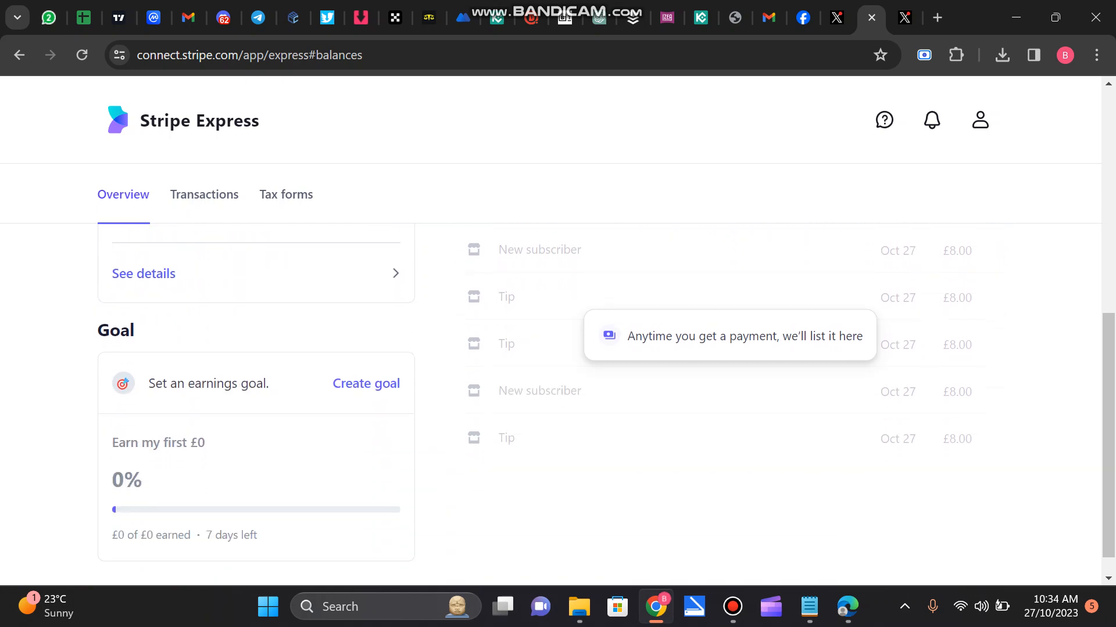
pyautogui.scroll(6, 557, 378)
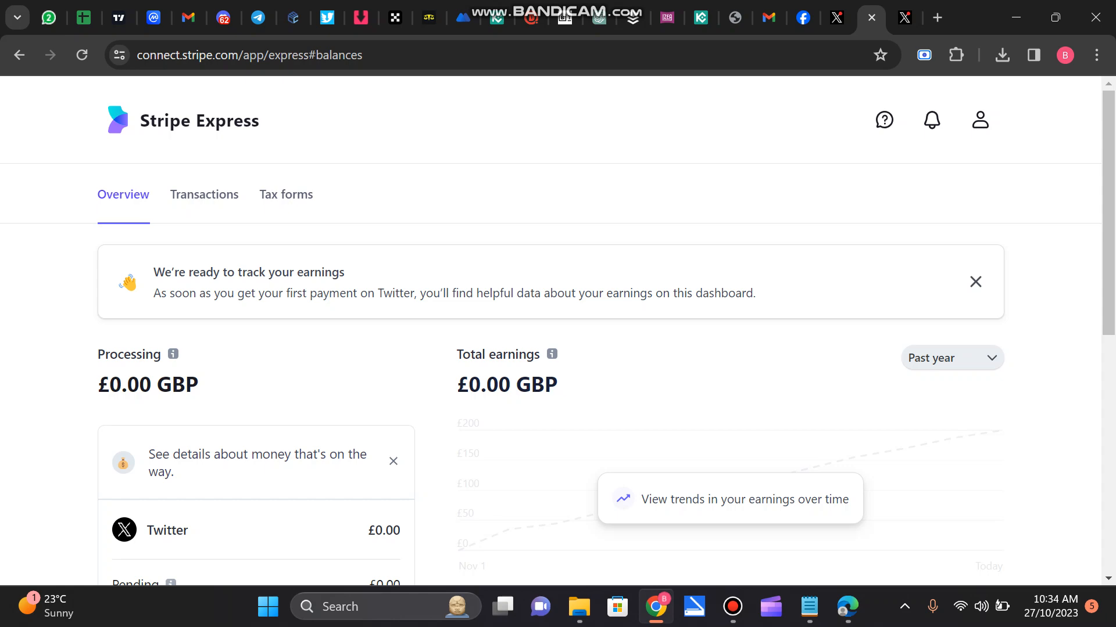
pyautogui.scroll(-5, 557, 378)
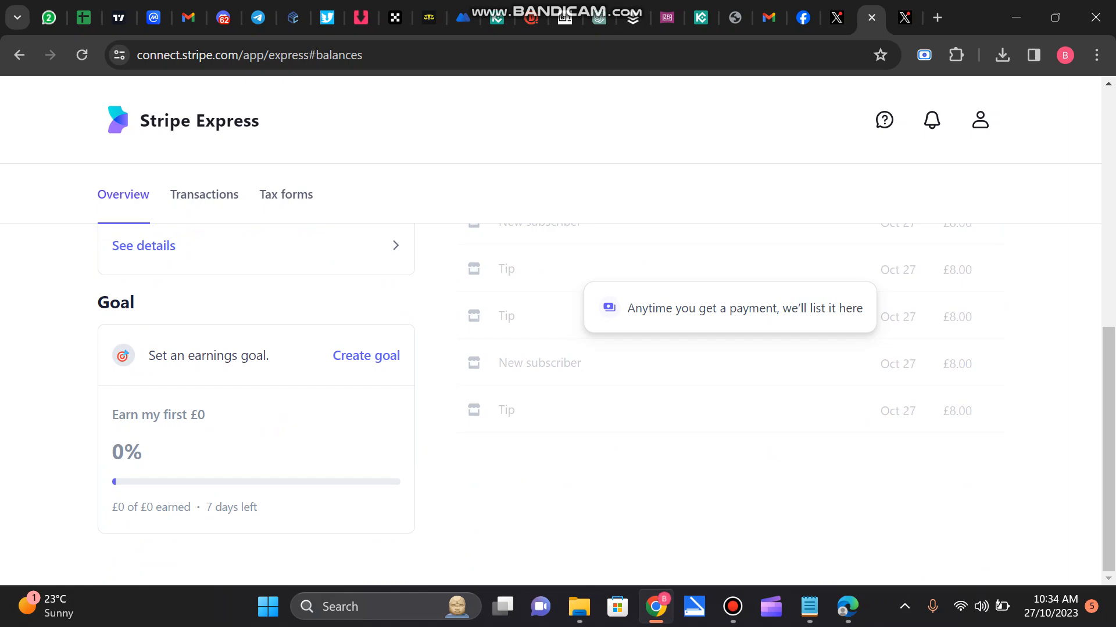
pyautogui.scroll(5, 558, 378)
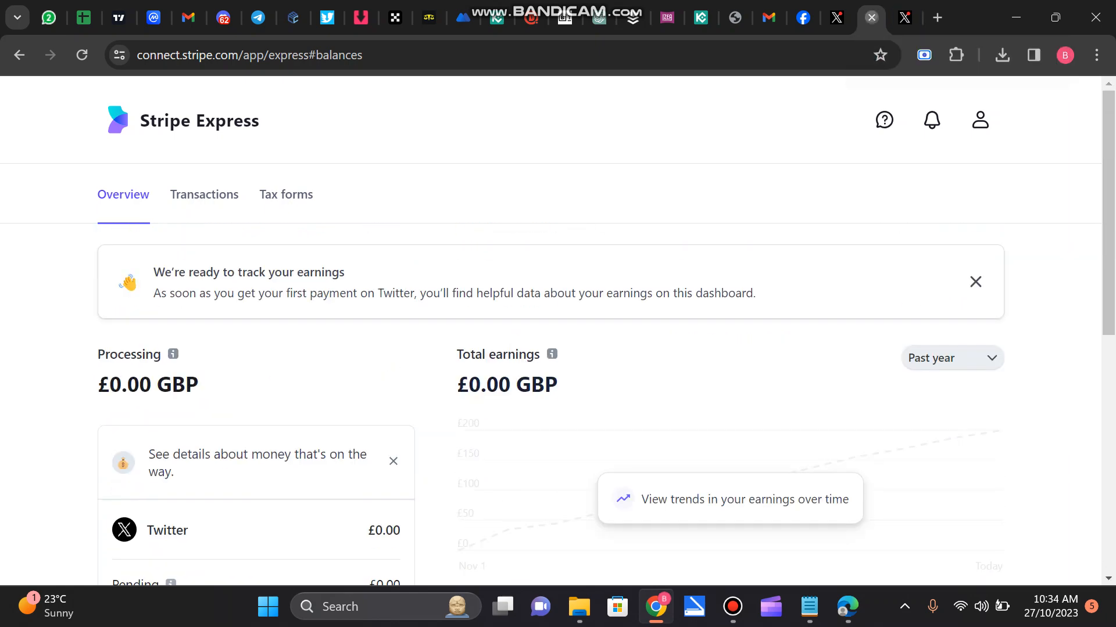
pyautogui.click(871, 17)
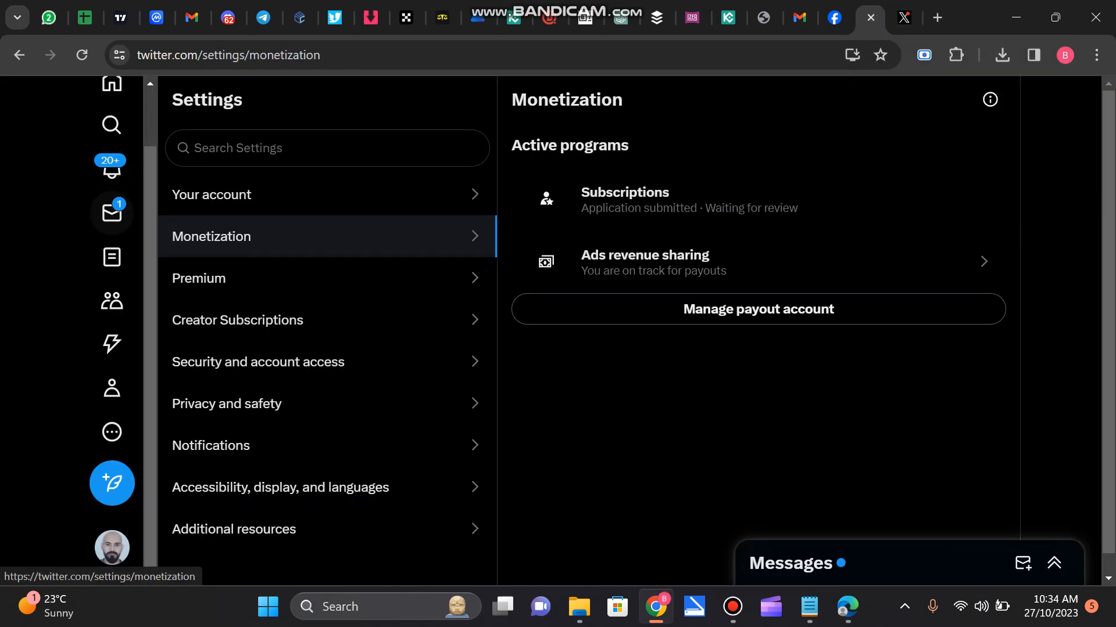
# Search Google for 'stripe sign up' in a new tab and browse the results
pyautogui.hotkey('ctrl', 't')
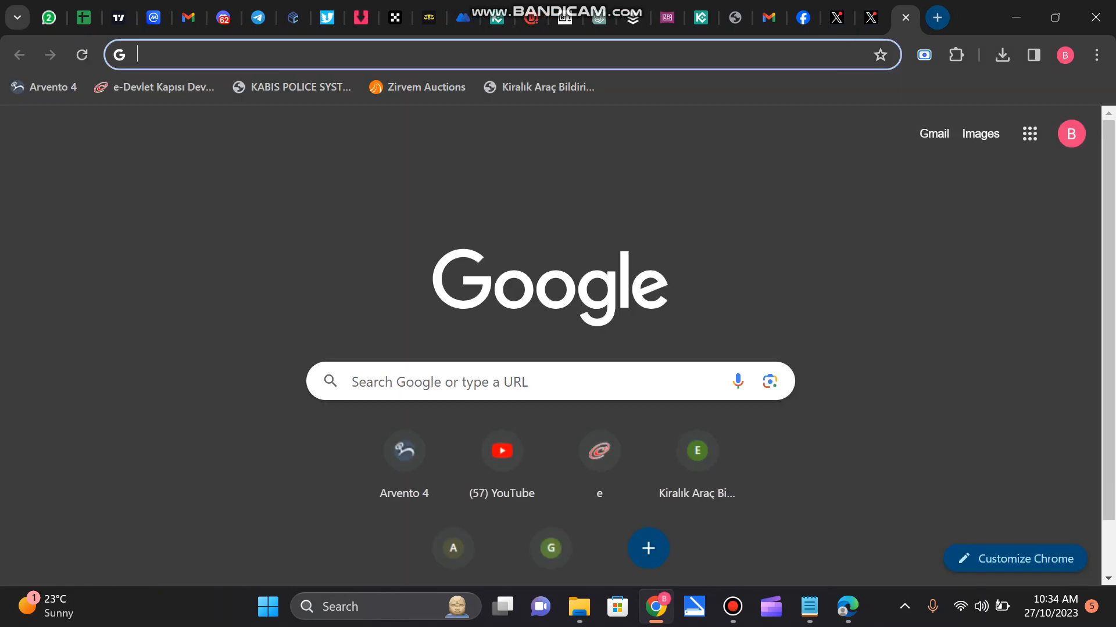
pyautogui.click(558, 54)
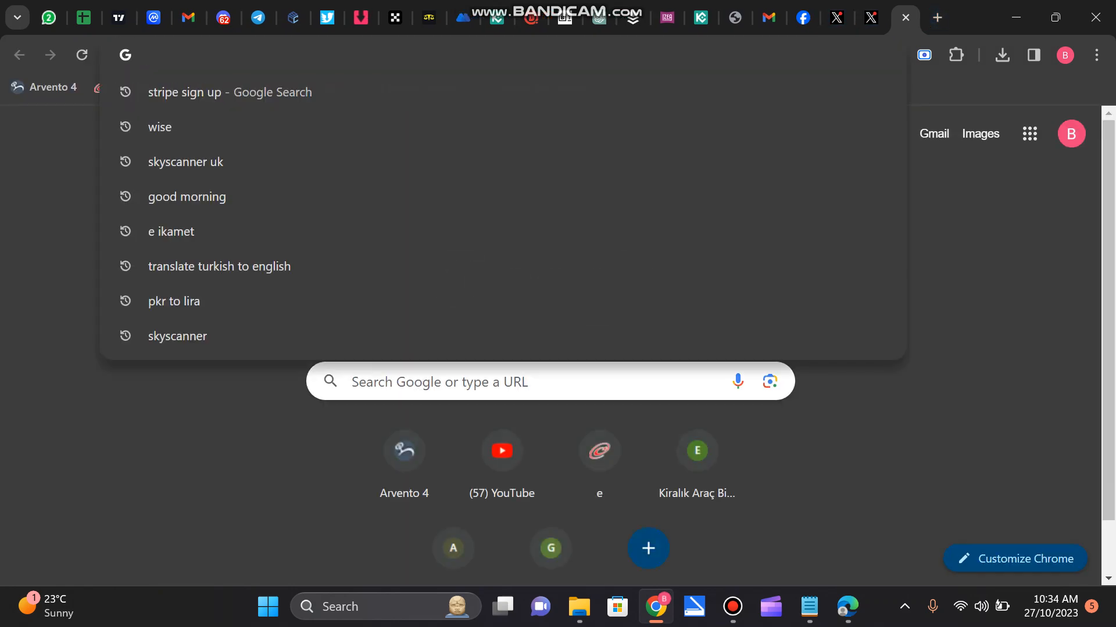
pyautogui.write('stripe sign up')
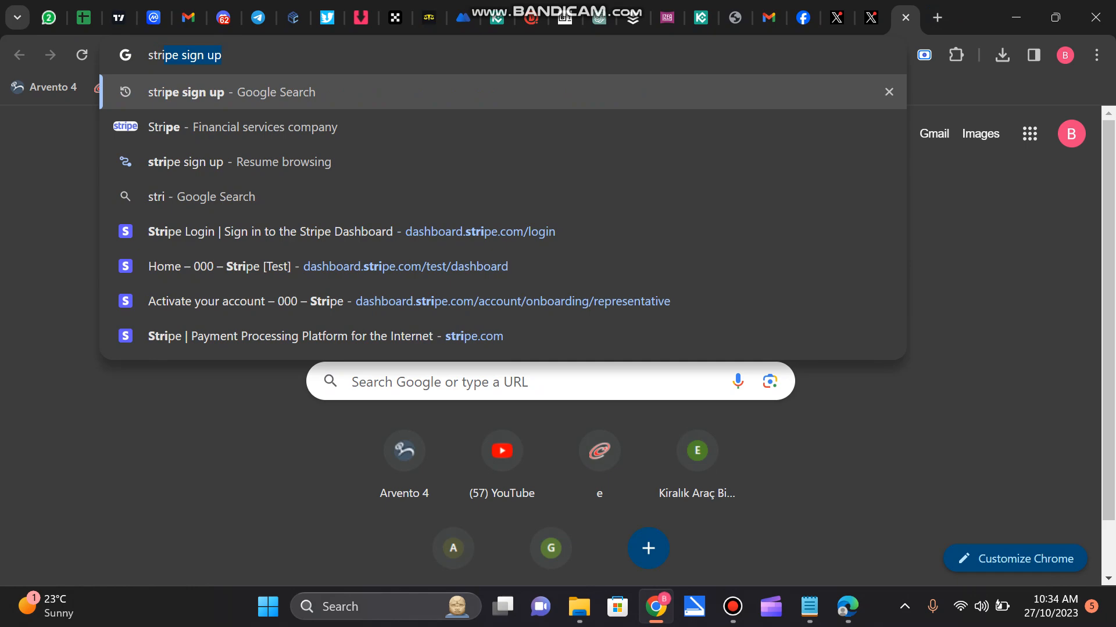
pyautogui.press('Return')
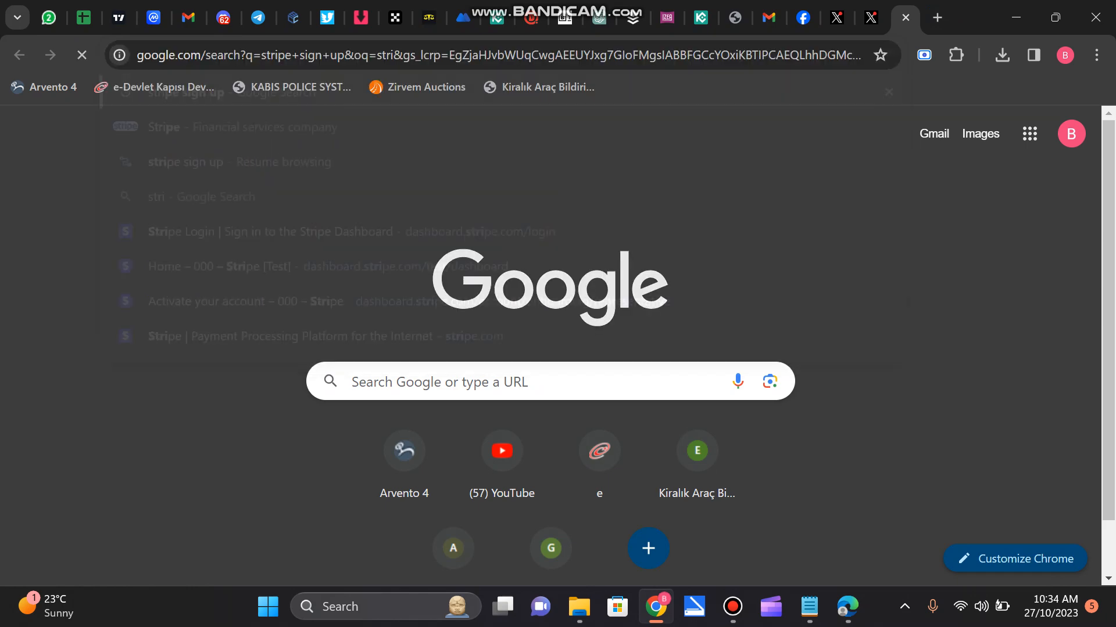
pyautogui.scroll(-8, 233, 348)
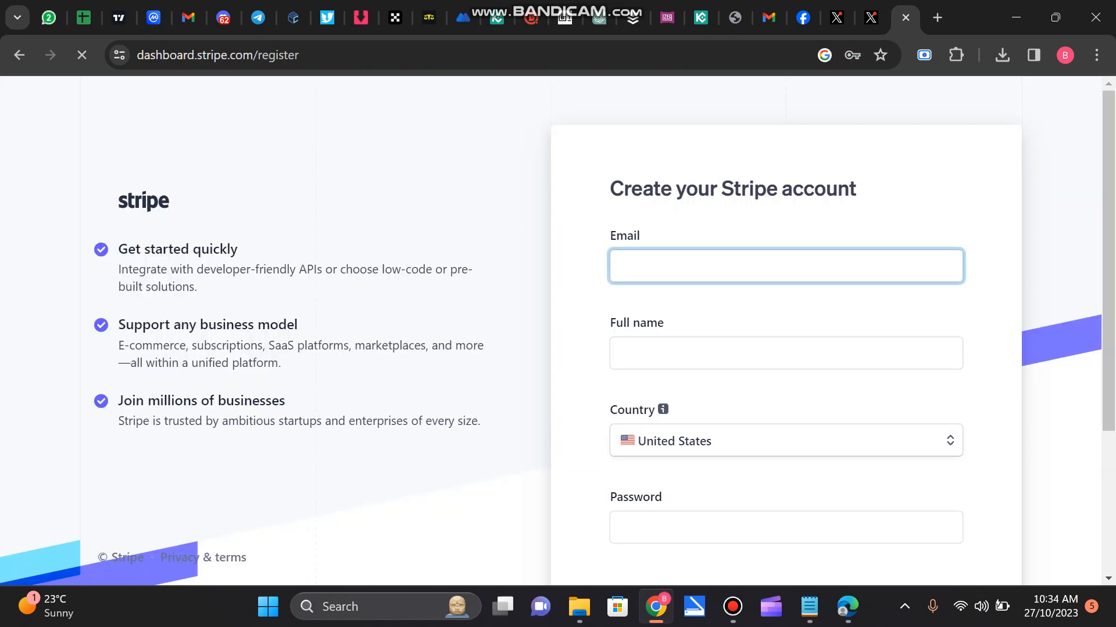
# Return to the search results, log in with the saved Stripe credentials, and continue business setup
pyautogui.scroll(-3, 551, 331)
pyautogui.scroll(3, 551, 331)
pyautogui.hotkey('alt', 'Left')
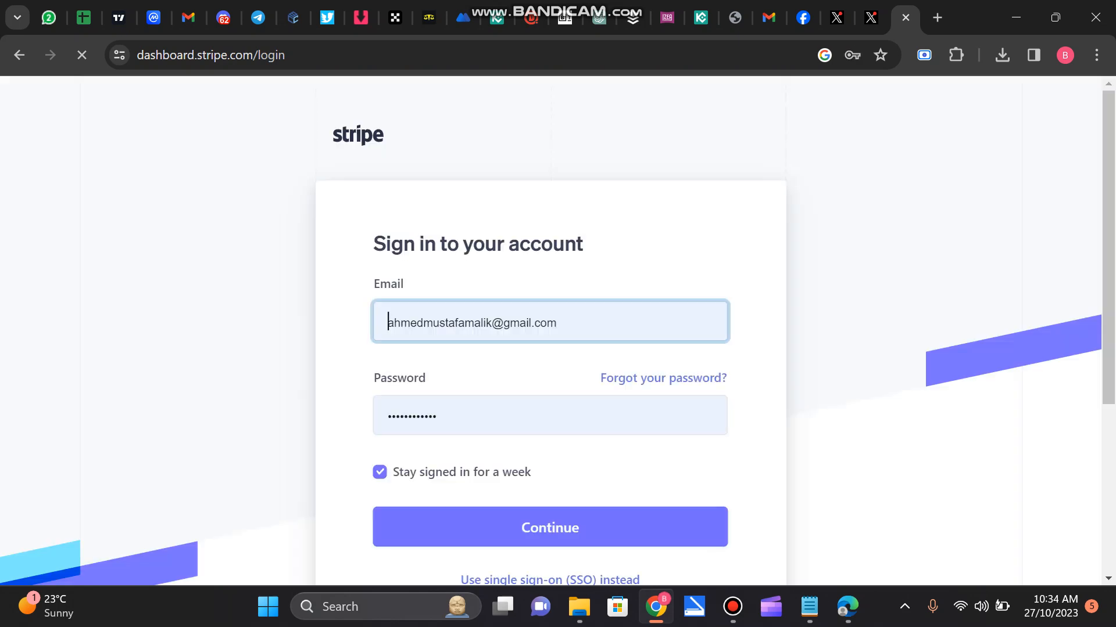
pyautogui.press('Return')
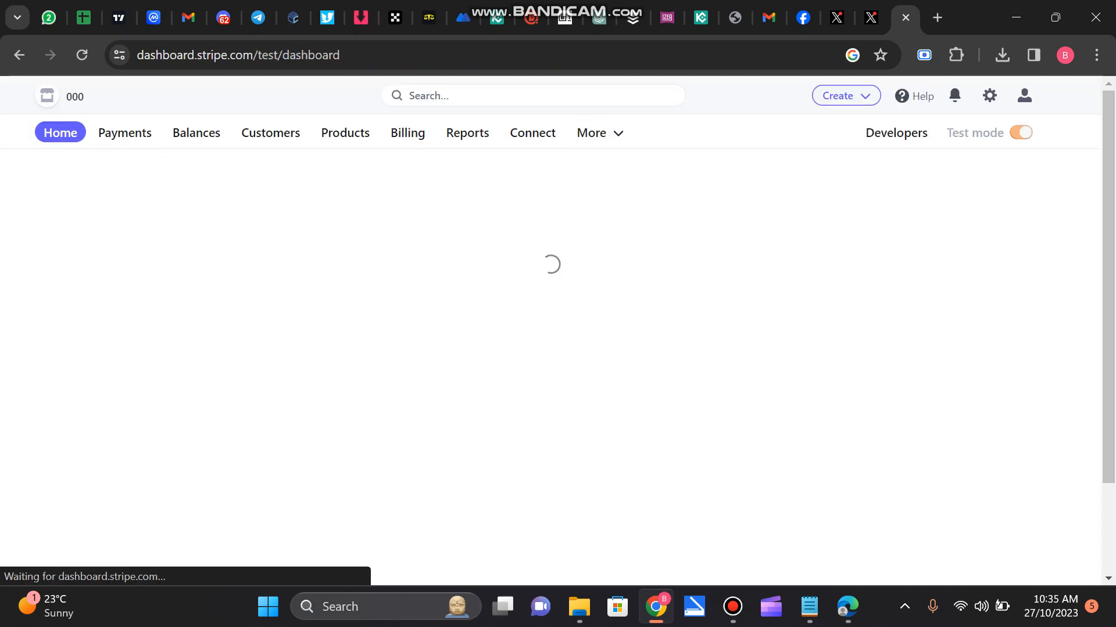
pyautogui.click(477, 381)
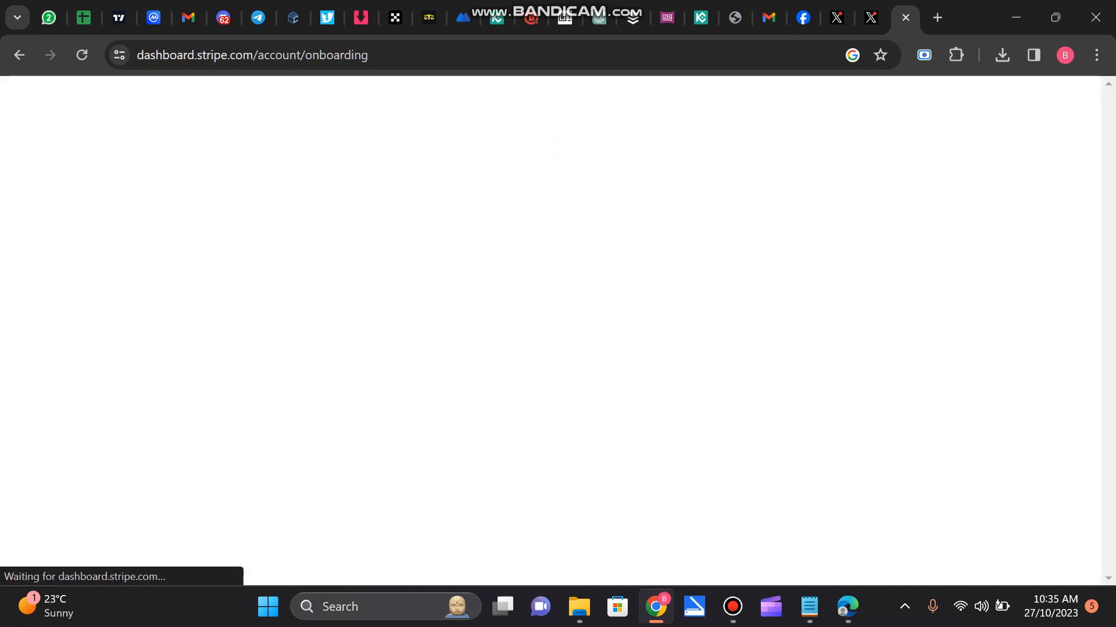